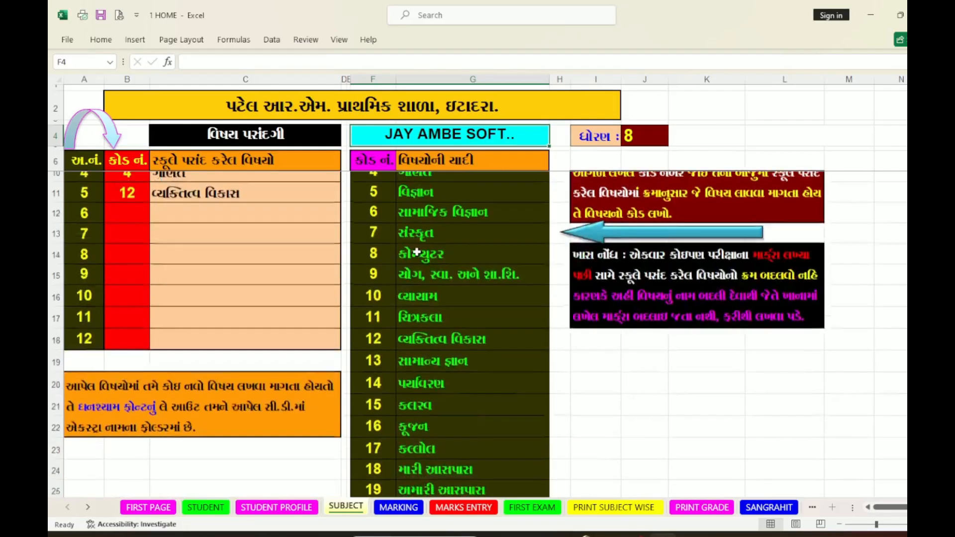
# Step: Replace the code of the fifth selected subject in B11 with 5 for વિજ્ઞાન (Science)
pyautogui.scroll(8, 425, 263)
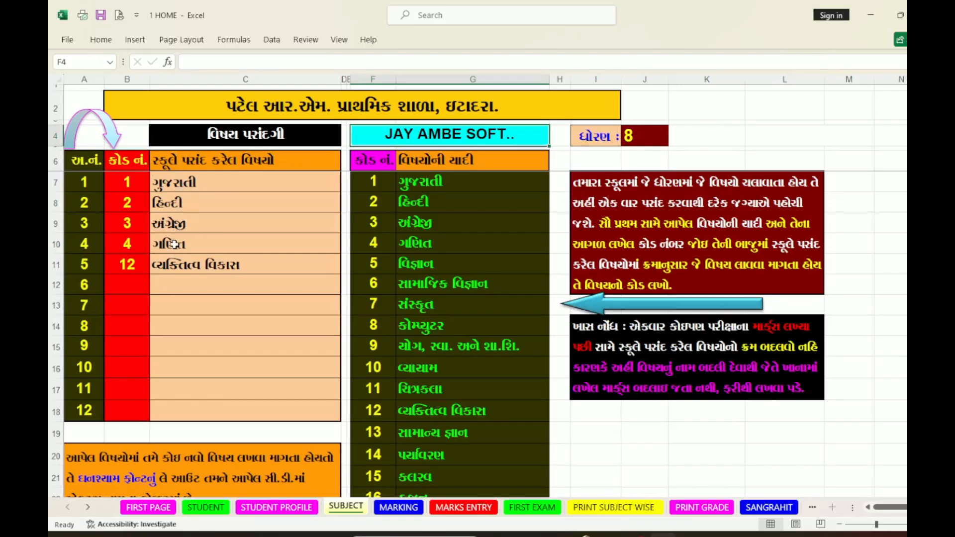
pyautogui.click(135, 260)
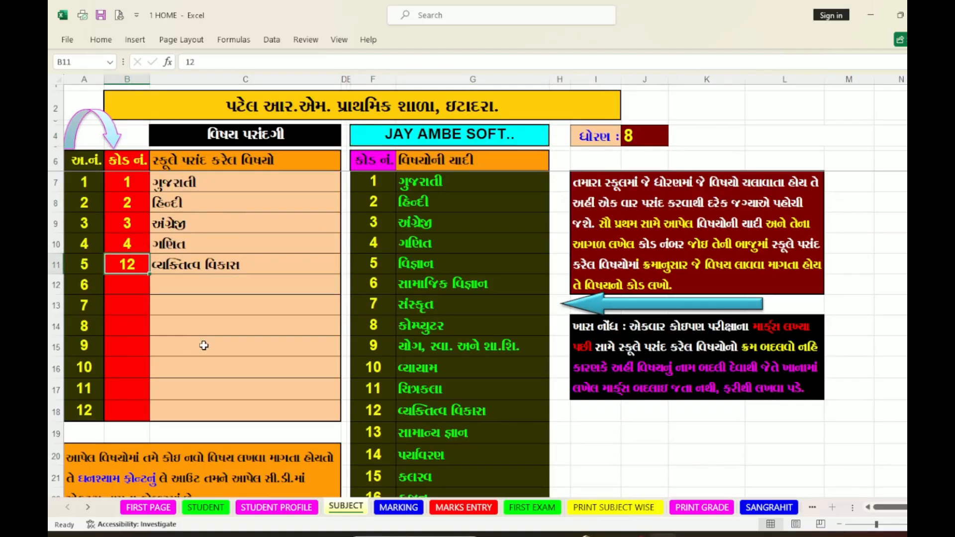
pyautogui.press('Delete')
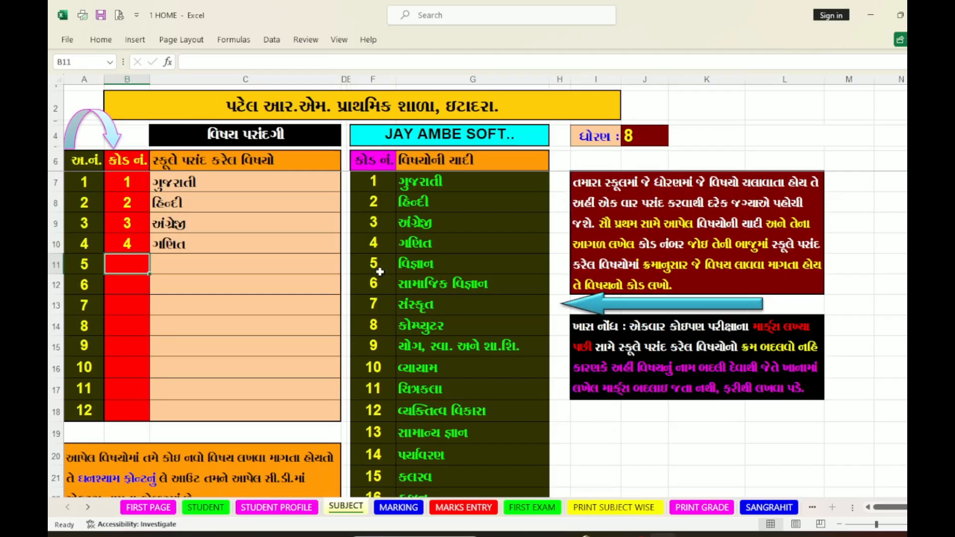
pyautogui.click(402, 266)
pyautogui.click(370, 266)
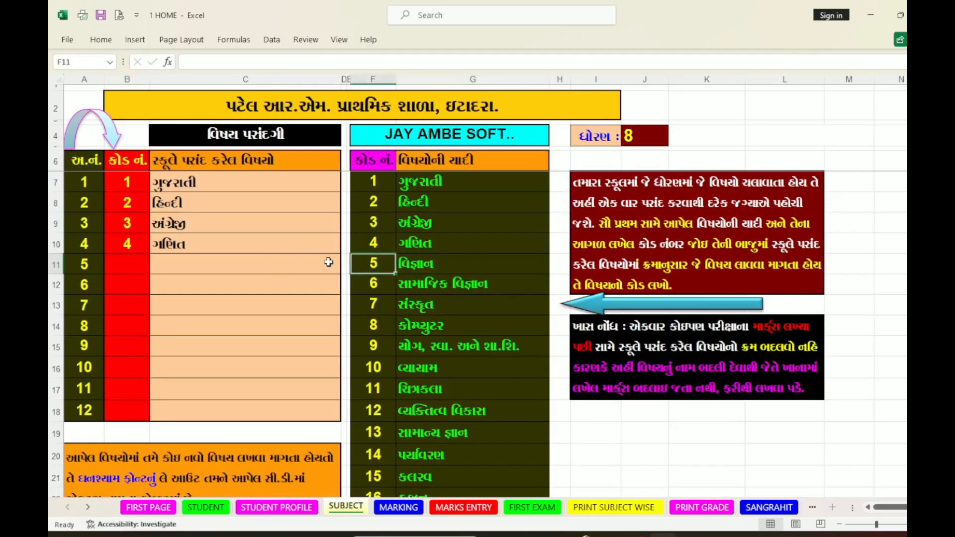
pyautogui.click(126, 264)
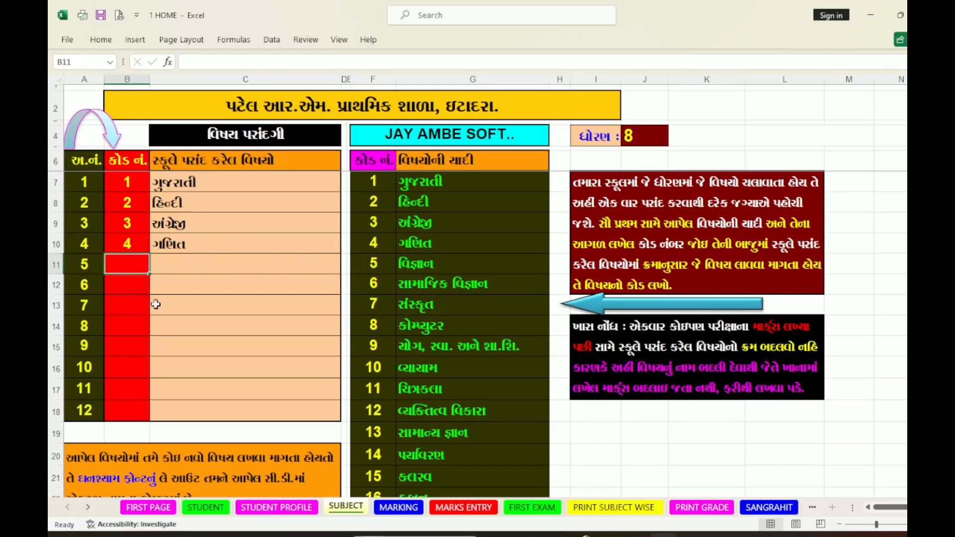
pyautogui.write('5')
pyautogui.press('Return')
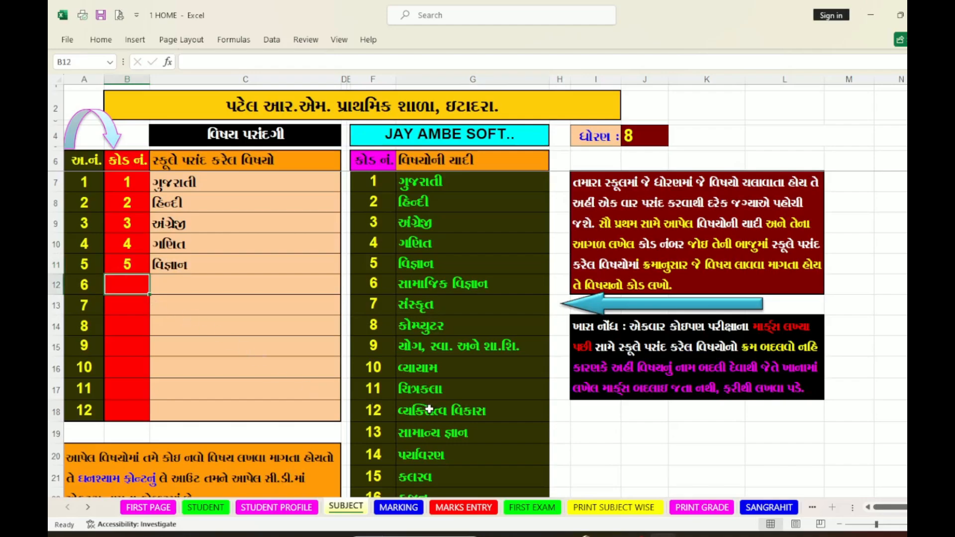
# Step: Add વ્યક્તિત્વ વિકાસ (Personality Development) as the sixth selected subject by entering code 12 in B12
pyautogui.write('12')
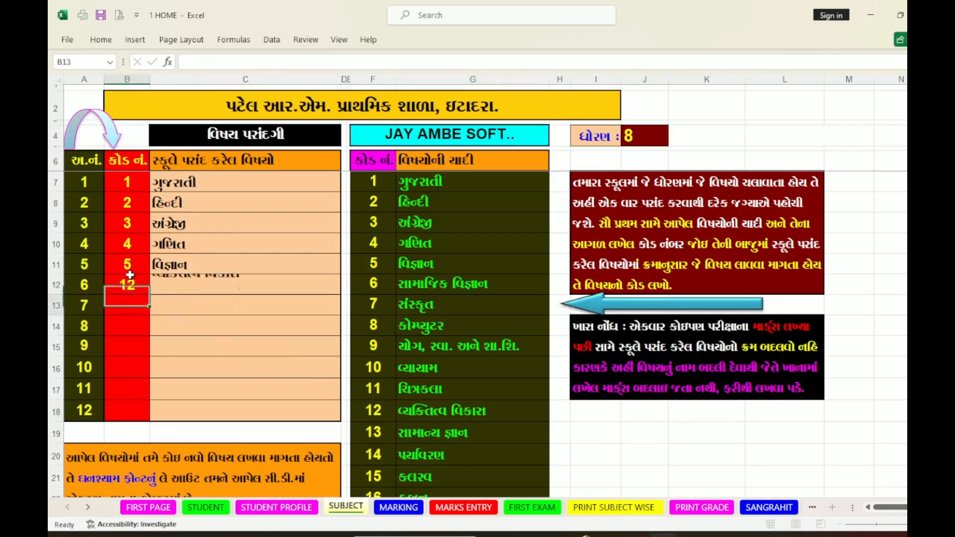
pyautogui.press('Return')
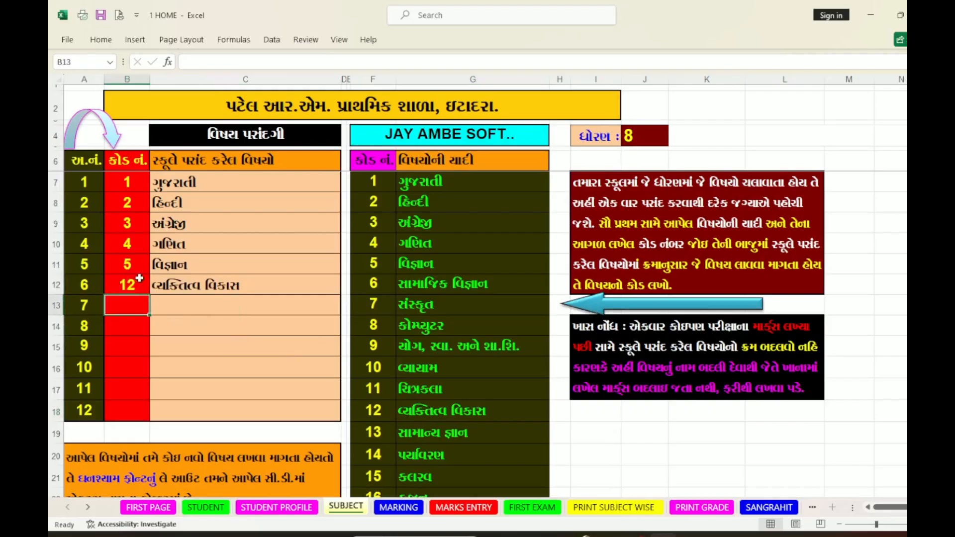
pyautogui.click(187, 294)
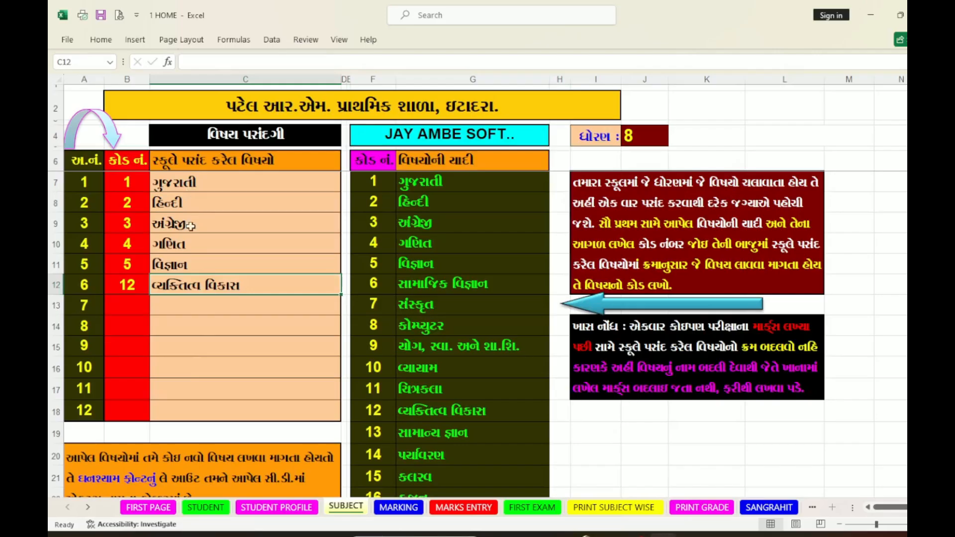
# Step: Look through the full subject code list, including the blank entries from code 30 to 35 for new subjects
pyautogui.scroll(-1, 452, 327)
pyautogui.scroll(-5, 452, 327)
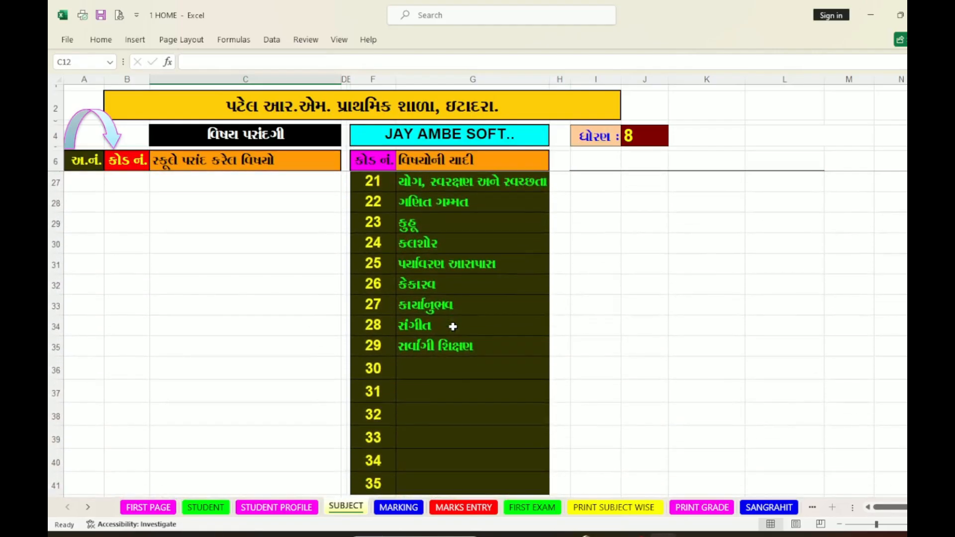
pyautogui.scroll(5, 452, 327)
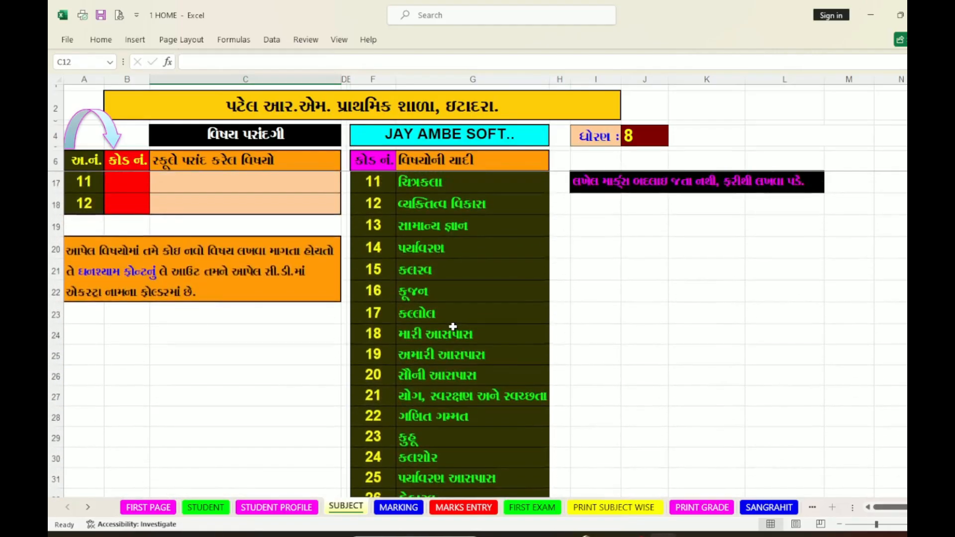
pyautogui.scroll(2, 452, 327)
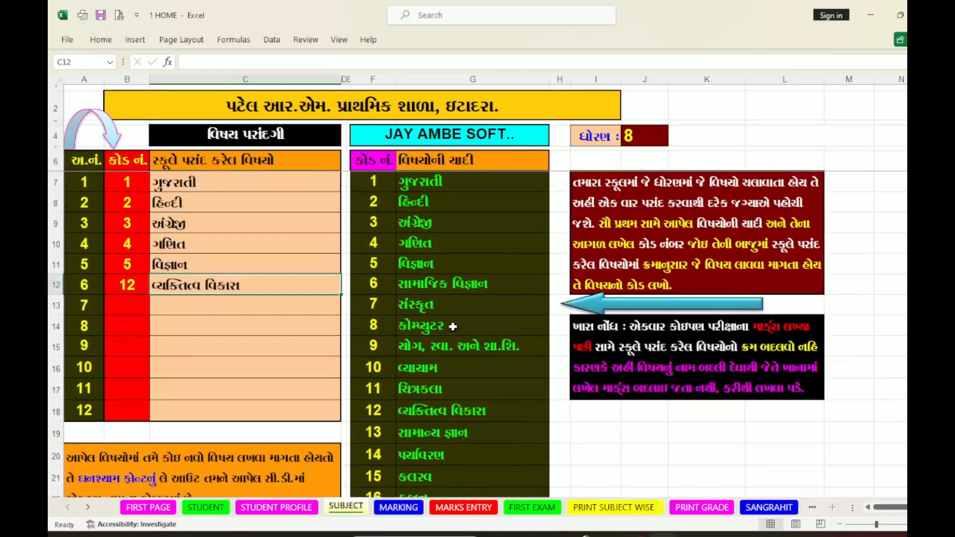
pyautogui.scroll(-7, 453, 327)
pyautogui.doubleClick(420, 364)
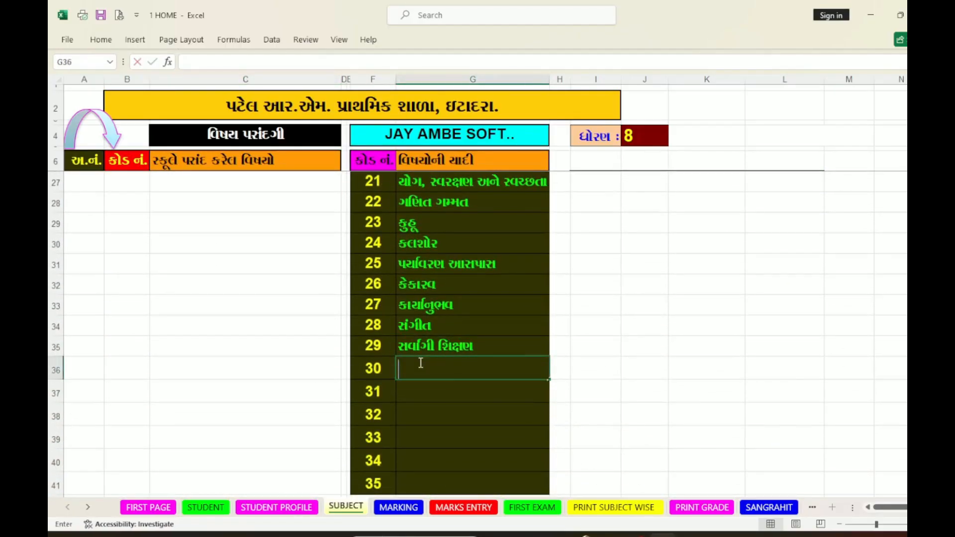
pyautogui.scroll(-2, 433, 390)
pyautogui.click(630, 332)
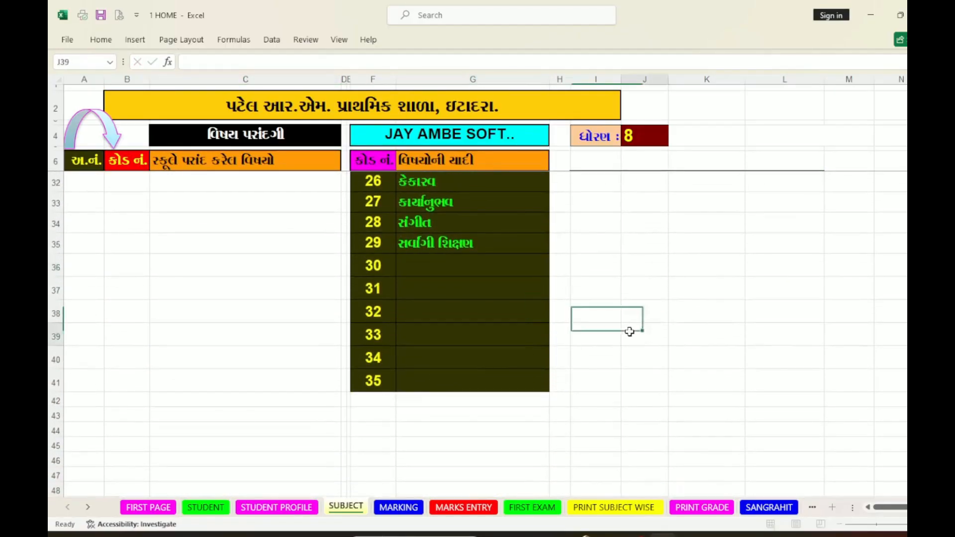
pyautogui.scroll(7, 292, 331)
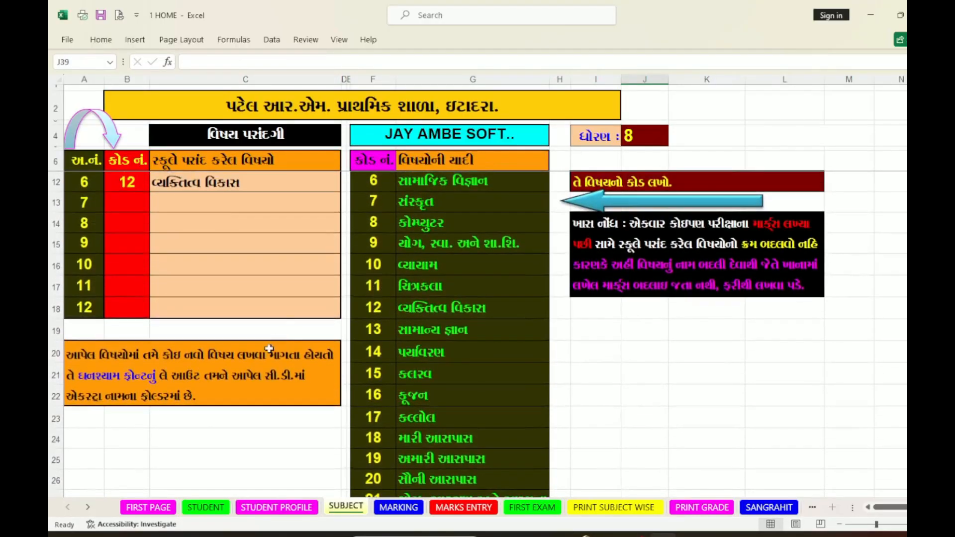
pyautogui.scroll(2, 290, 372)
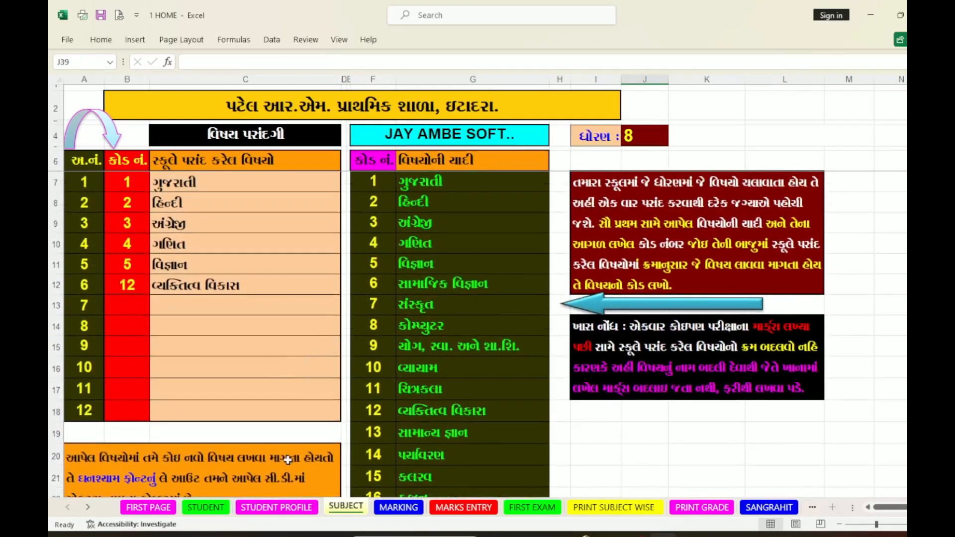
# Step: Open the MARKING sheet and examine the first-term, second-term and annual marks set for ગુજરાતી (Gujarati)
pyautogui.click(399, 507)
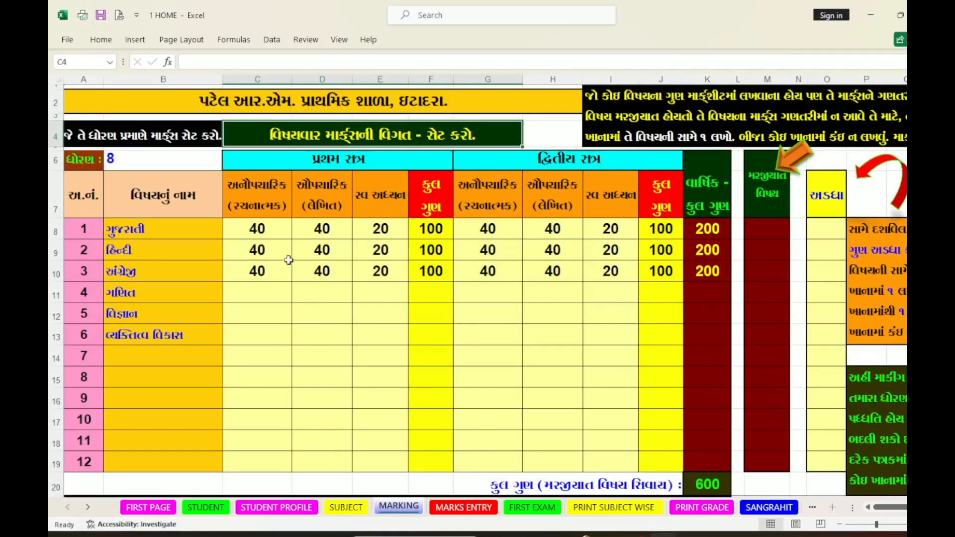
pyautogui.click(262, 230)
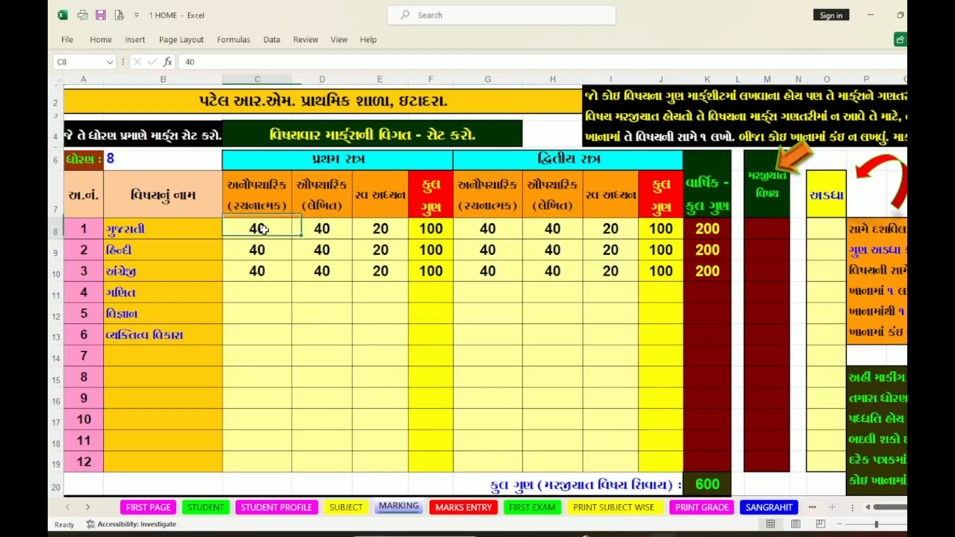
pyautogui.click(314, 232)
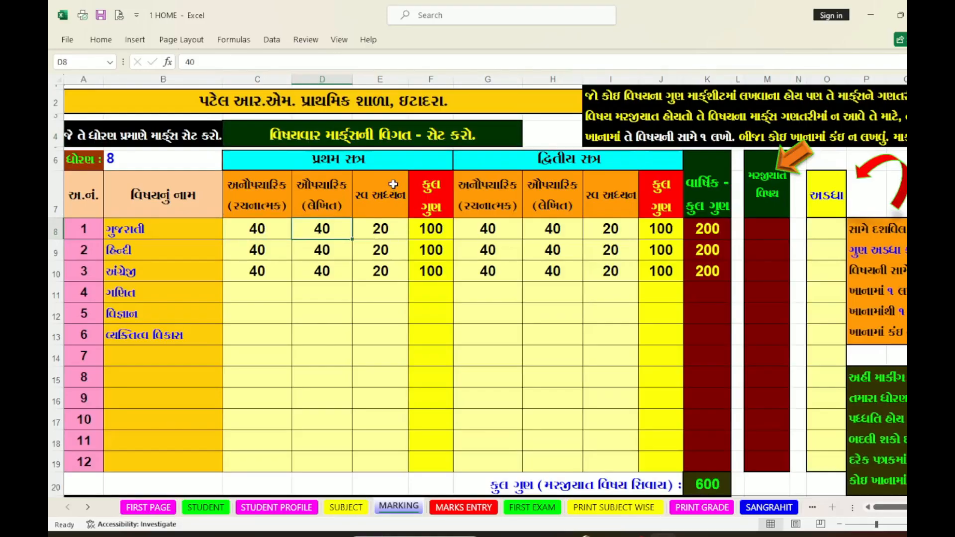
pyautogui.click(389, 227)
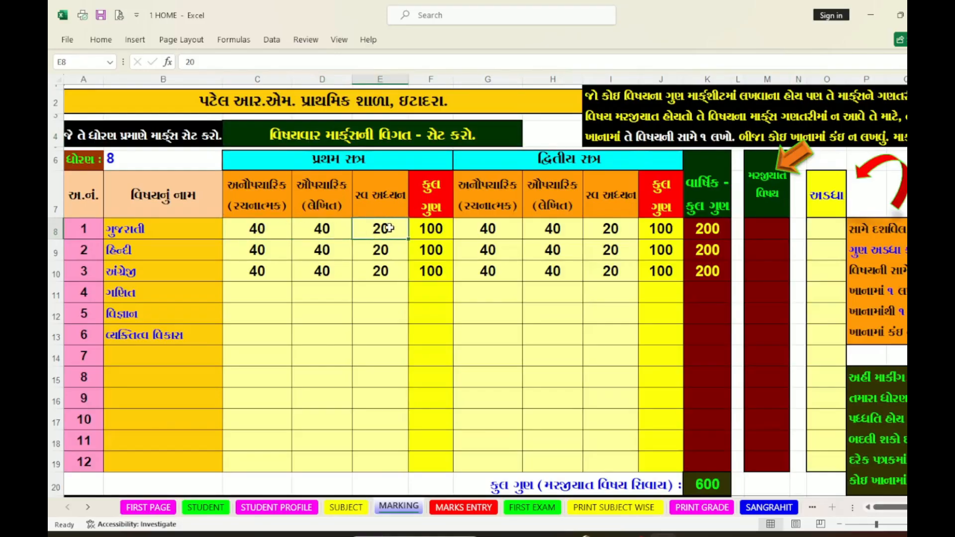
pyautogui.click(430, 228)
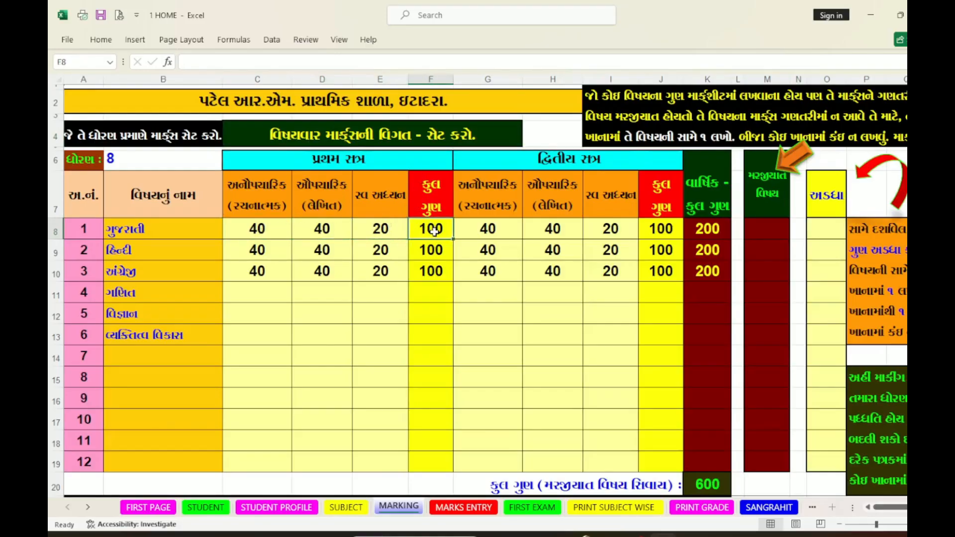
pyautogui.click(486, 229)
pyautogui.click(547, 233)
pyautogui.click(604, 233)
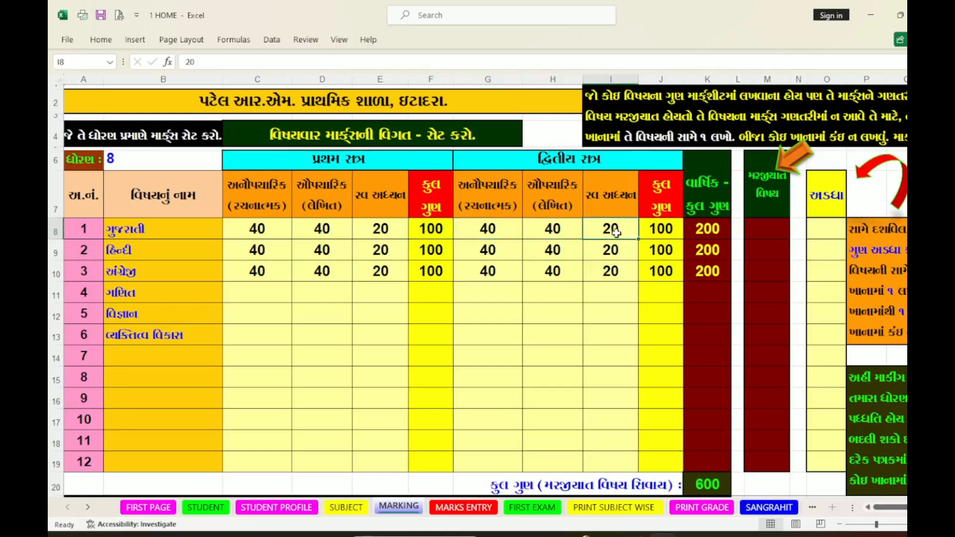
pyautogui.click(654, 230)
pyautogui.click(706, 229)
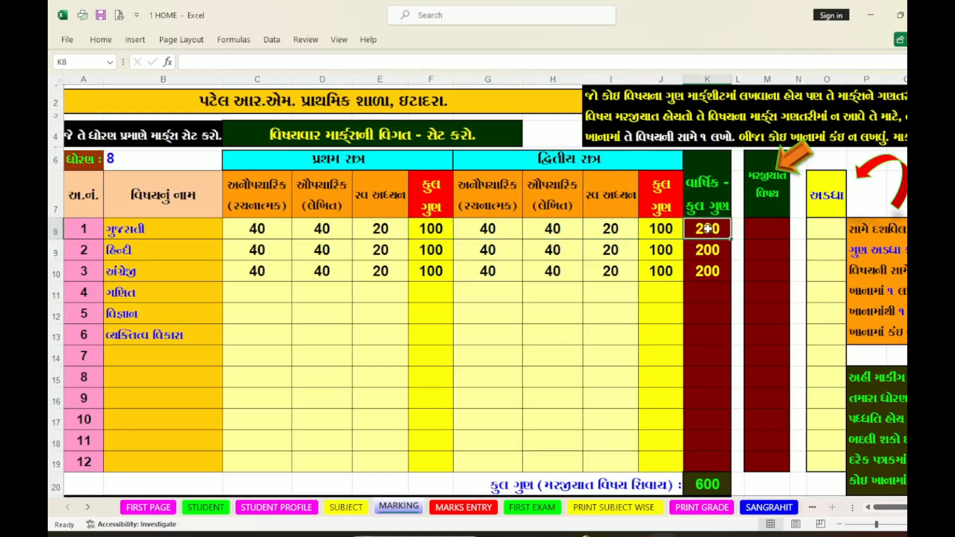
pyautogui.click(261, 294)
pyautogui.write('420')
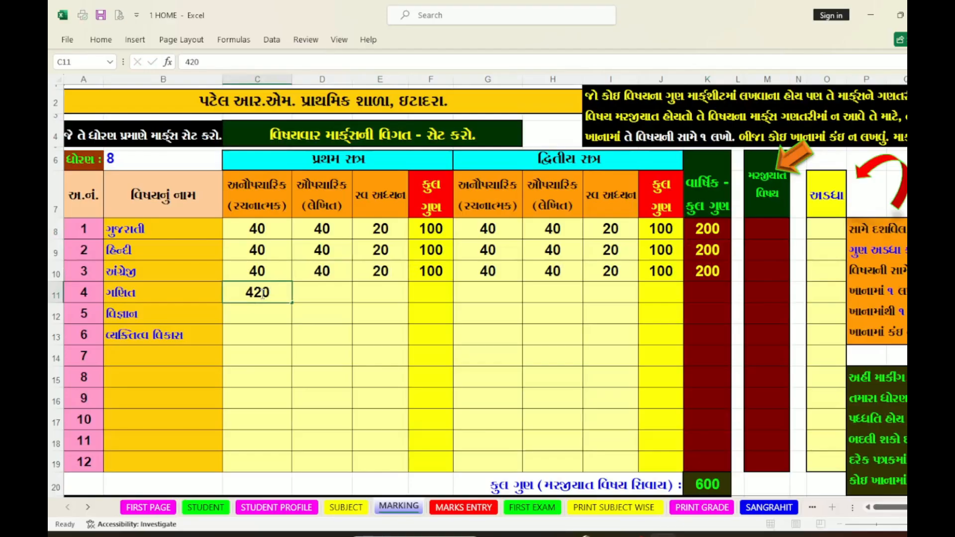
pyautogui.hotkey('ctrl', 'Return')
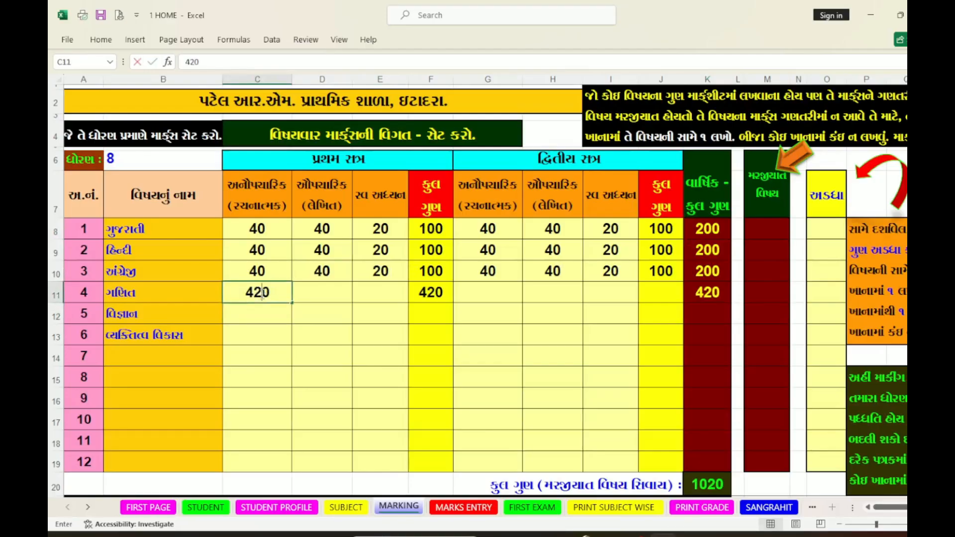
pyautogui.write('400')
pyautogui.hotkey('ctrl', 'Return')
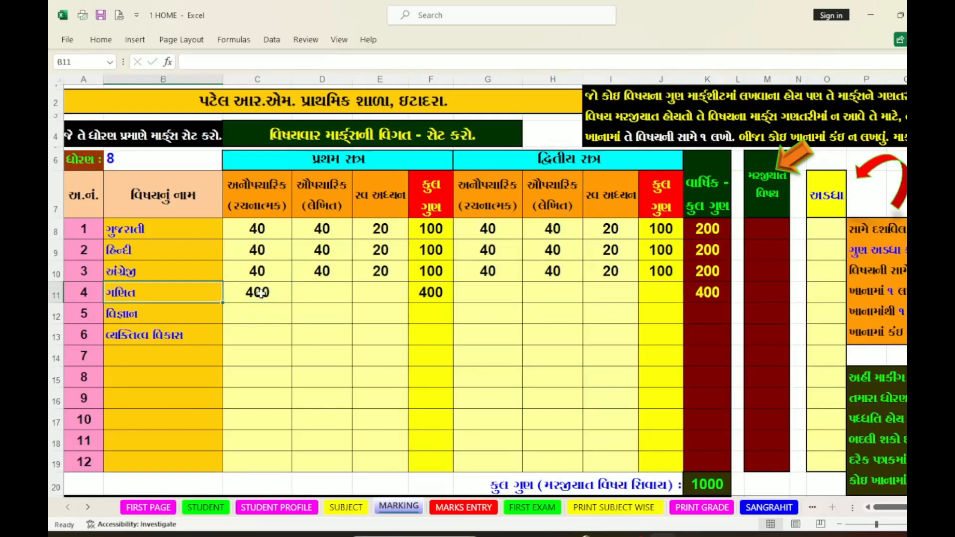
# Step: Enter marks of 40, 40 and 20 for both terms in the ગણિત (Maths) and વિજ્ઞાન (Science) rows
pyautogui.write('40')
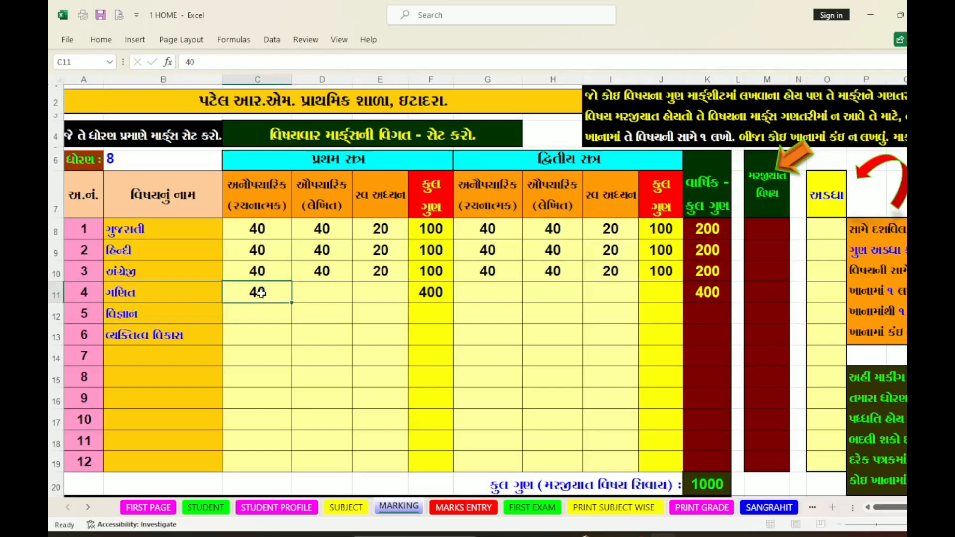
pyautogui.press('Tab')
pyautogui.write('40')
pyautogui.press('Tab')
pyautogui.write('20')
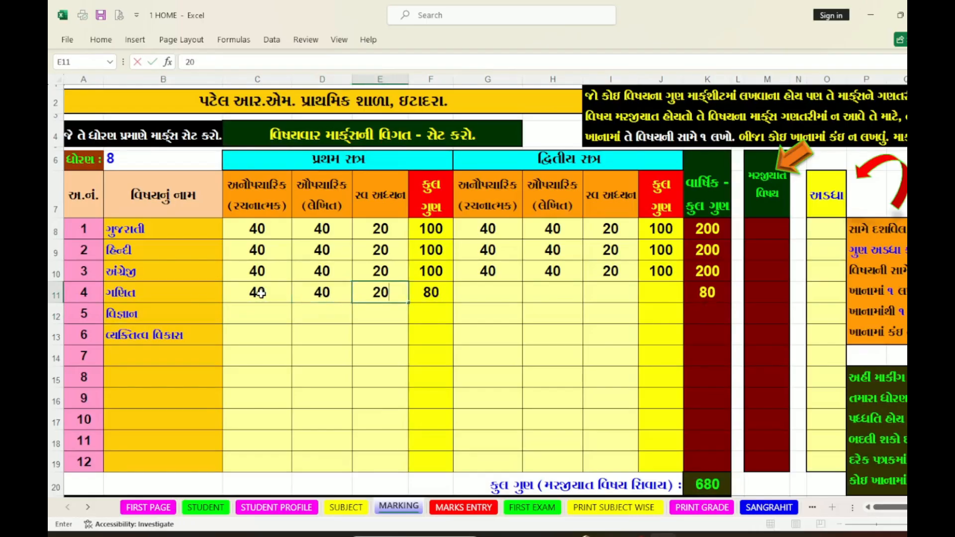
pyautogui.press('Tab')
pyautogui.write('40')
pyautogui.press('Tab')
pyautogui.write('4')
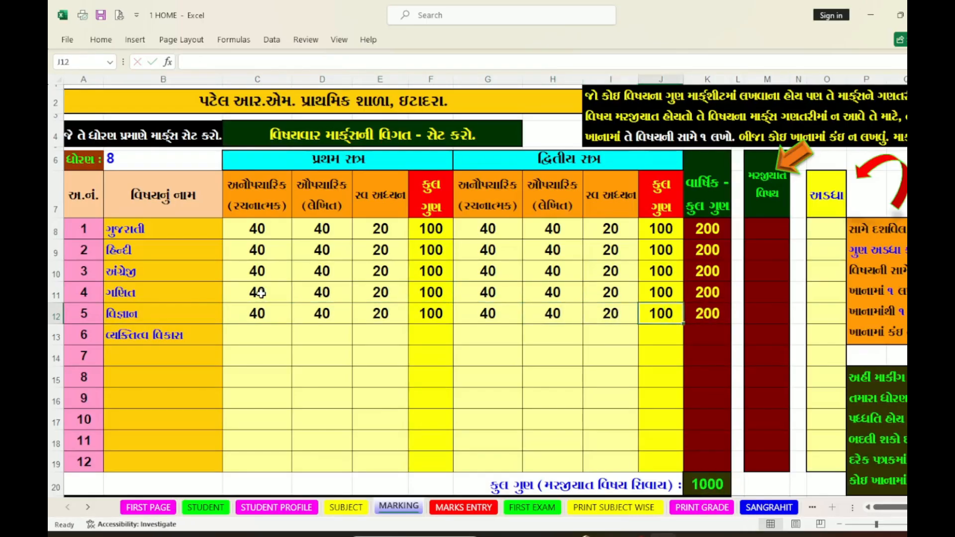
pyautogui.press('Down')
pyautogui.press('Left')
pyautogui.press('Left')
pyautogui.press('Left')
pyautogui.press('Left')
pyautogui.press('Left')
pyautogui.press('Left')
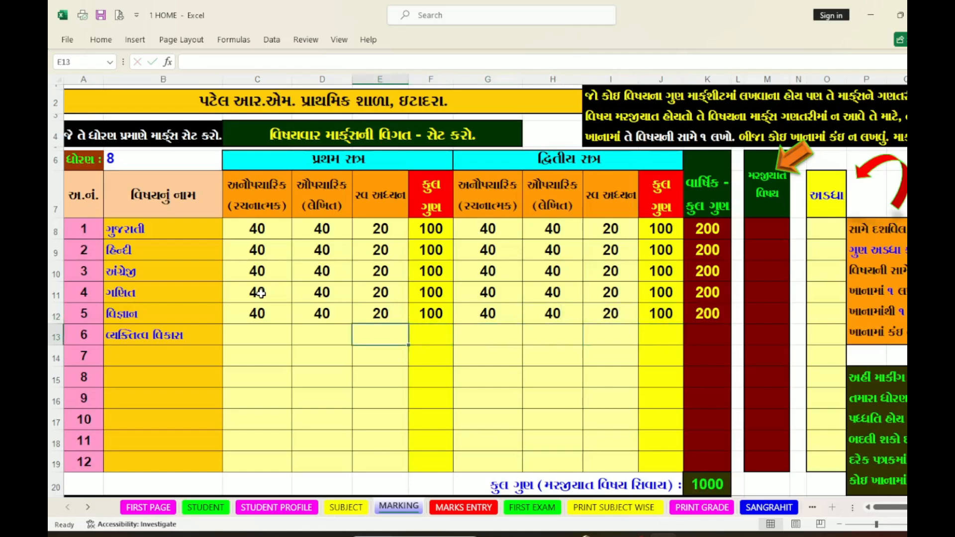
pyautogui.write('400')
pyautogui.press('Left')
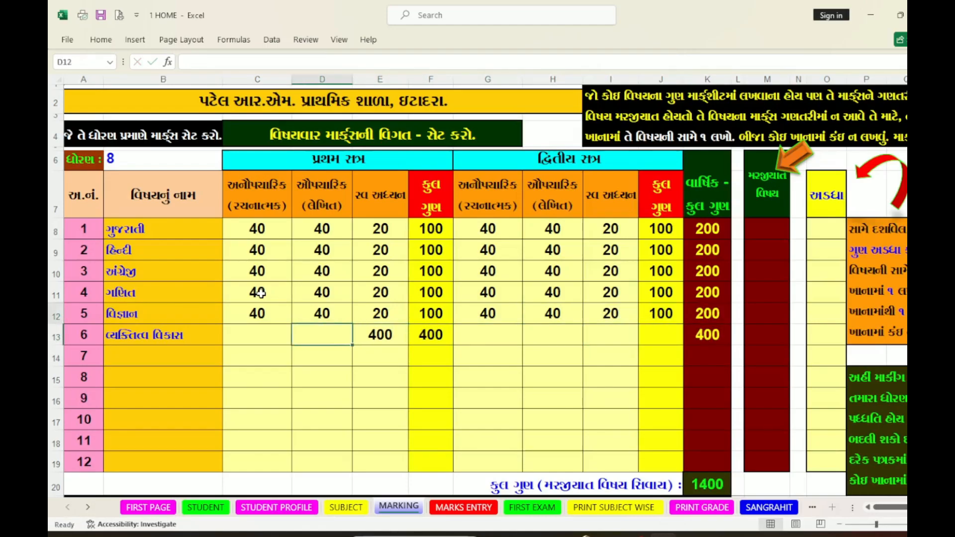
pyautogui.press('Up')
pyautogui.press('Right')
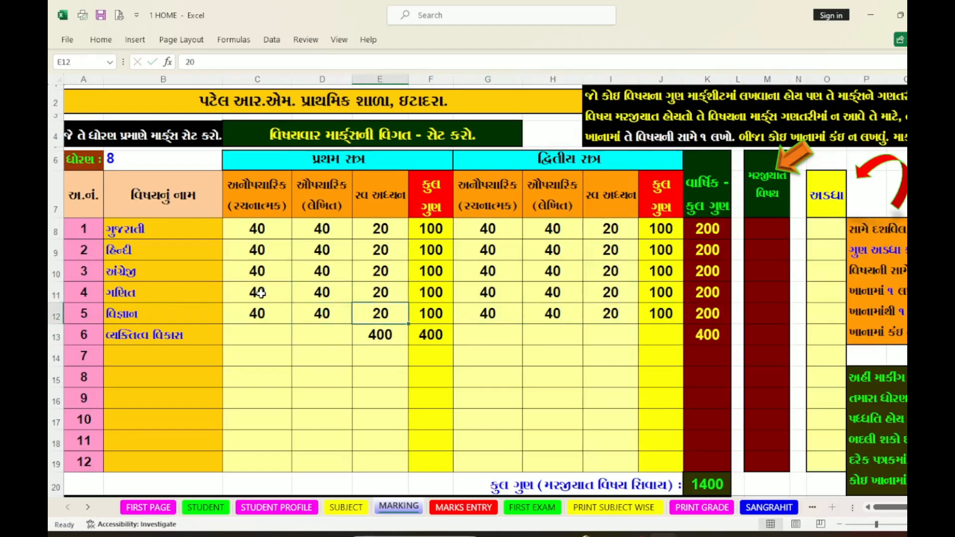
pyautogui.press('Down')
pyautogui.press('Delete')
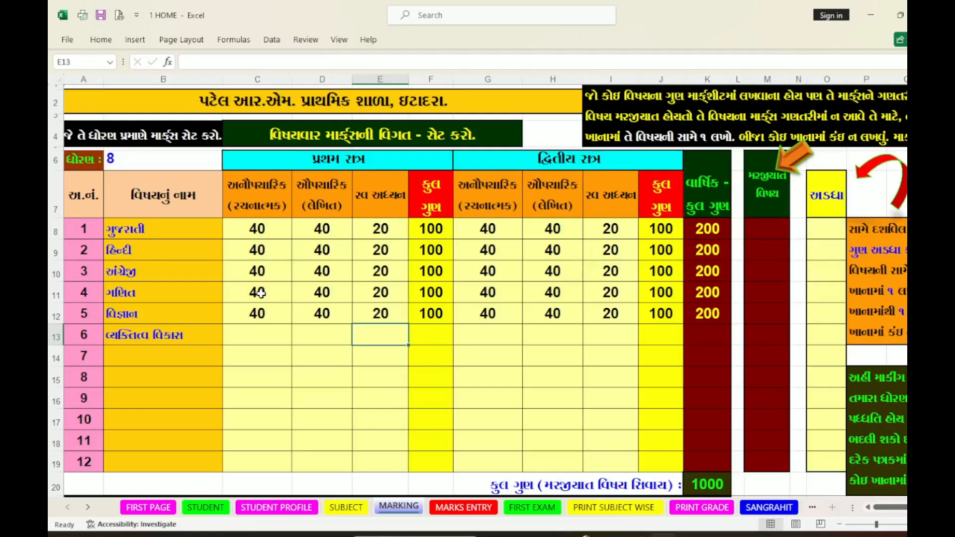
# Step: Enter 400 self-study (સ્વ અધ્યન) marks for both terms in the વ્યક્તિત્વ વિકાસ (Personality Development) row
pyautogui.write('200')
pyautogui.press('Right')
pyautogui.press('Right')
pyautogui.press('Right')
pyautogui.press('Right')
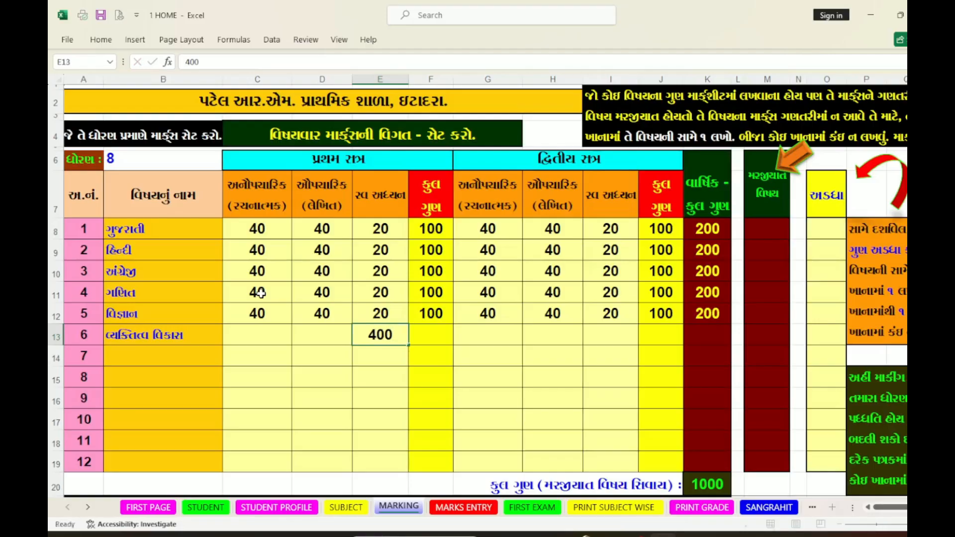
pyautogui.write('400')
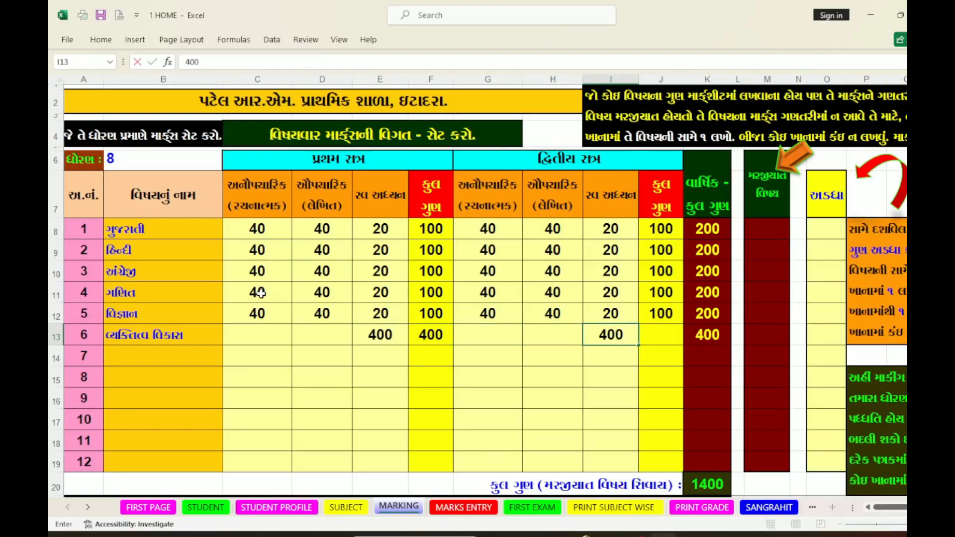
pyautogui.press('Right')
pyautogui.press('Right')
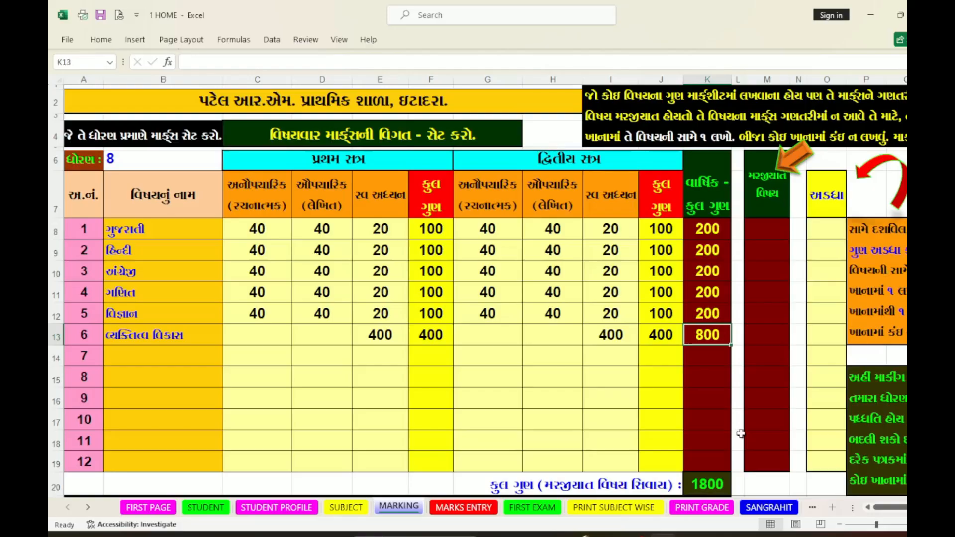
# Step: Halve the annual marks of વ્યક્તિત્વ વિકાસ by entering 1 in its અડધા (half) cell O13, and check its annual total
pyautogui.scroll(1, 614, 341)
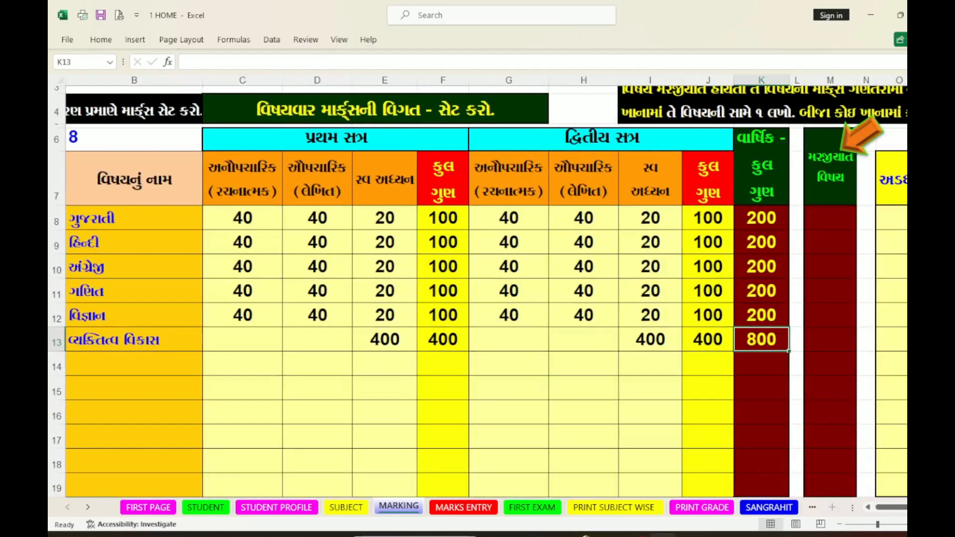
pyautogui.hscroll(3, 613, 341)
pyautogui.hscroll(3, 554, 305)
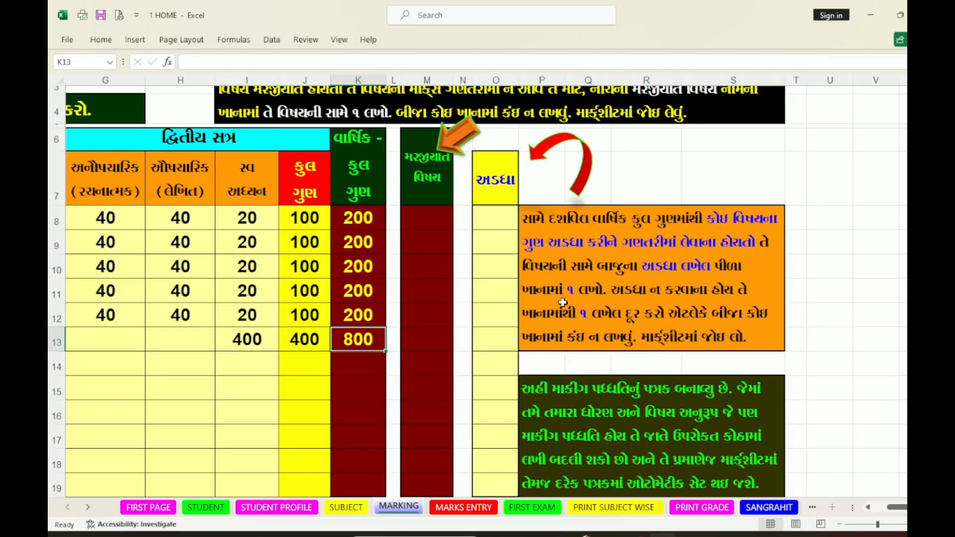
pyautogui.click(501, 340)
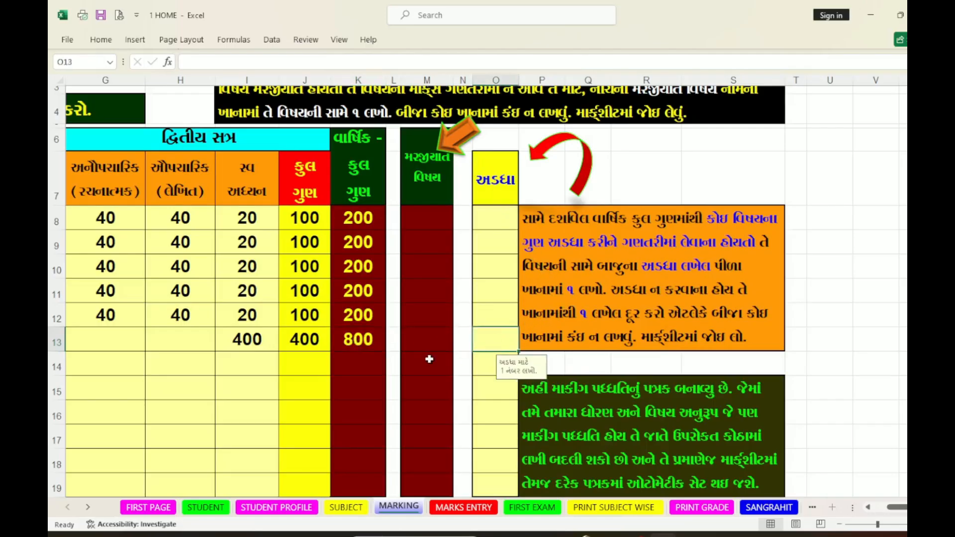
pyautogui.scroll(-3, 428, 358)
pyautogui.scroll(2, 368, 276)
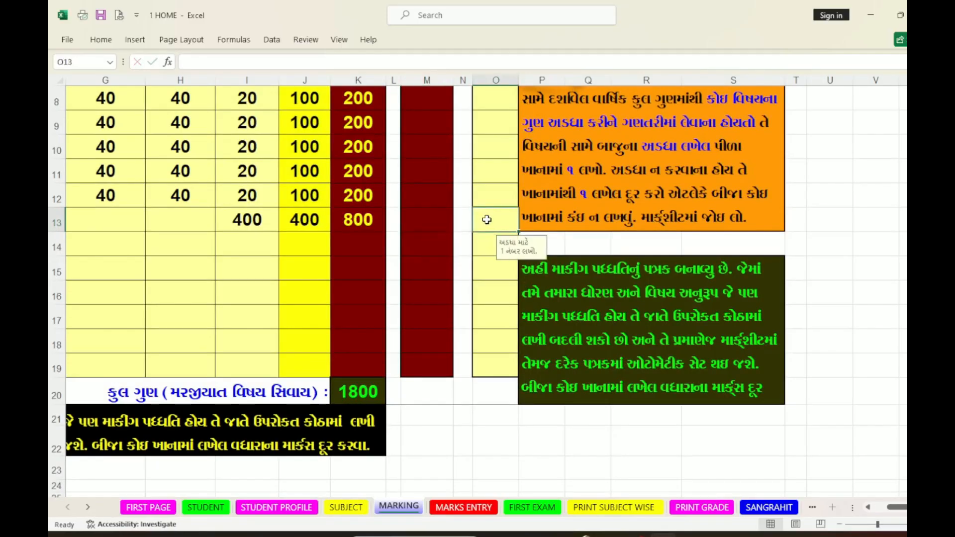
pyautogui.scroll(2, 486, 219)
pyautogui.scroll(-2, 487, 244)
pyautogui.scroll(-1, 486, 244)
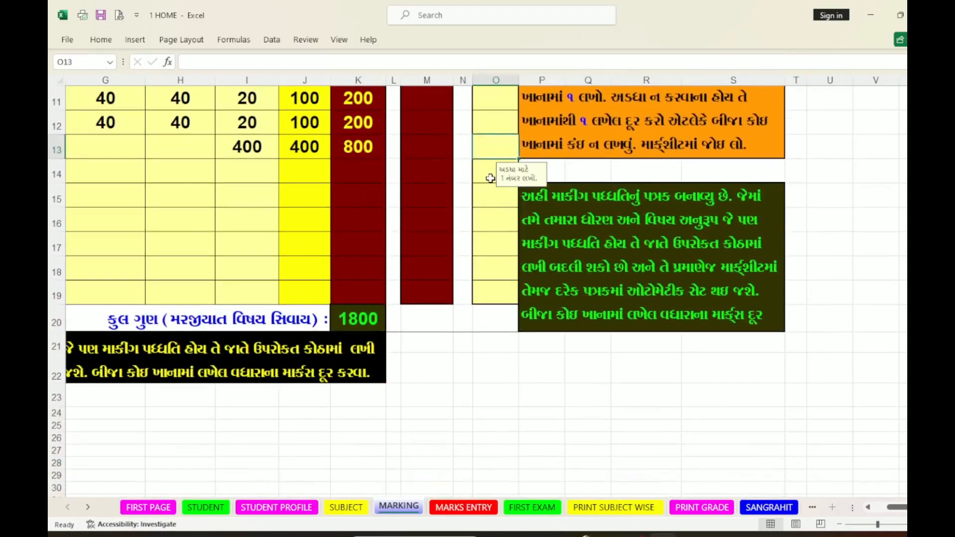
pyautogui.write('1')
pyautogui.press('Return')
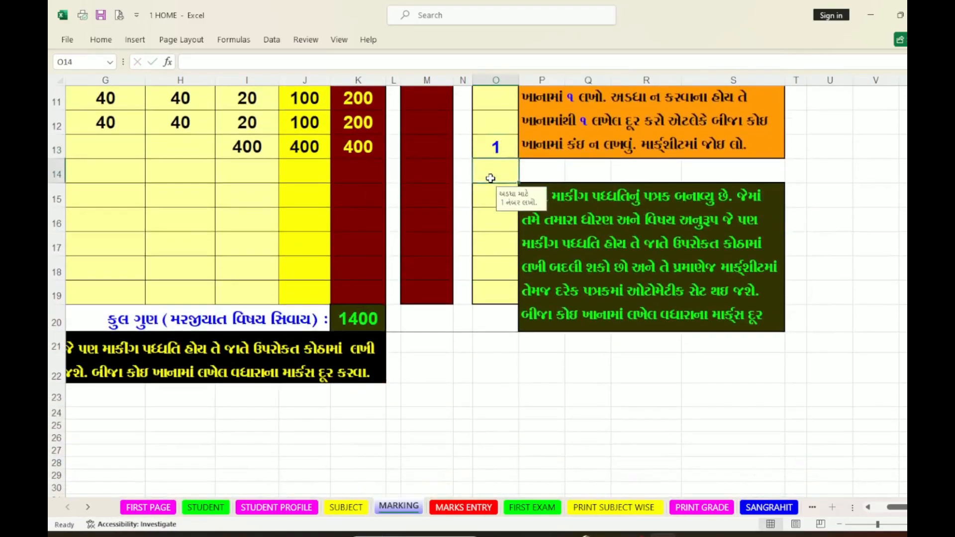
pyautogui.click(310, 151)
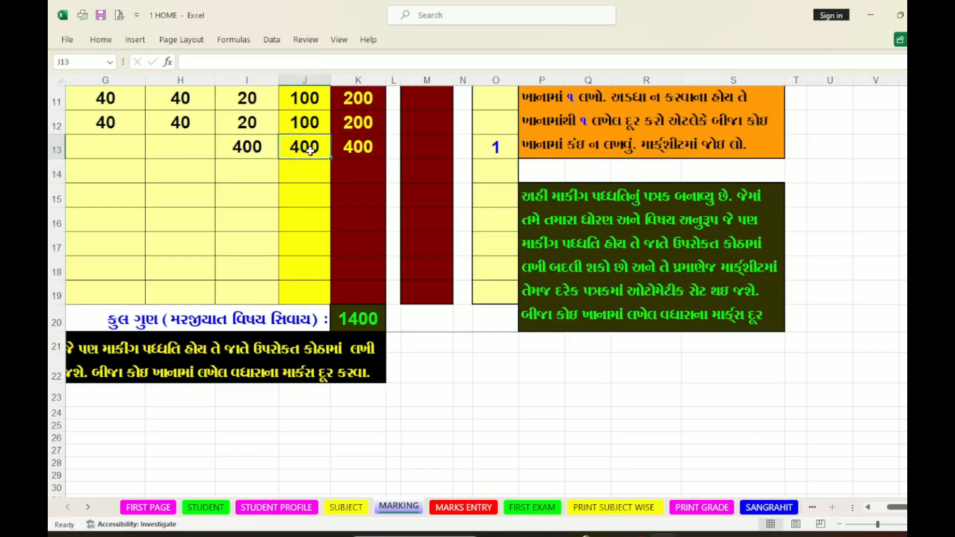
pyautogui.click(349, 152)
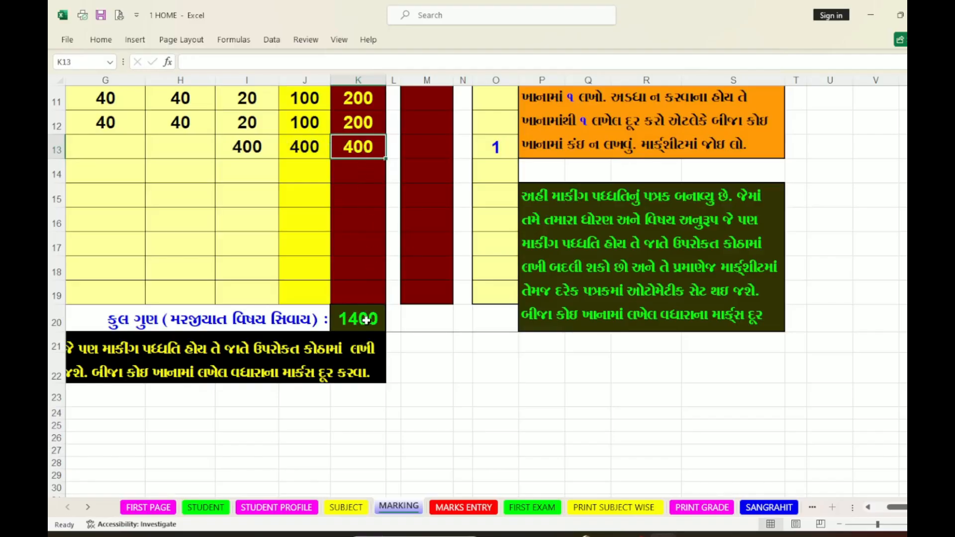
# Step: Mark અંગ્રેજી (English) as an optional subject by entering 1 in its મરજીયાત વિષય cell M10
pyautogui.scroll(2, 366, 319)
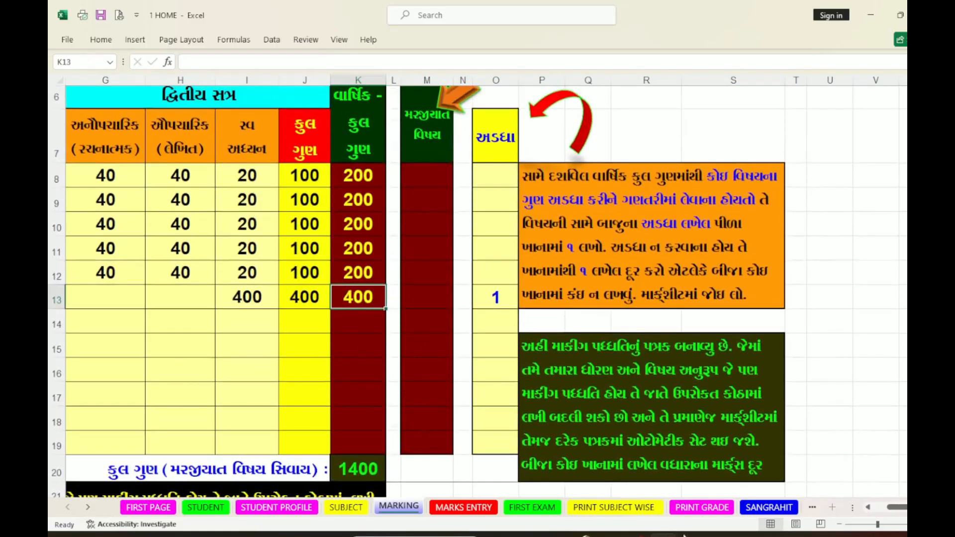
pyautogui.hscroll(-6, 884, 510)
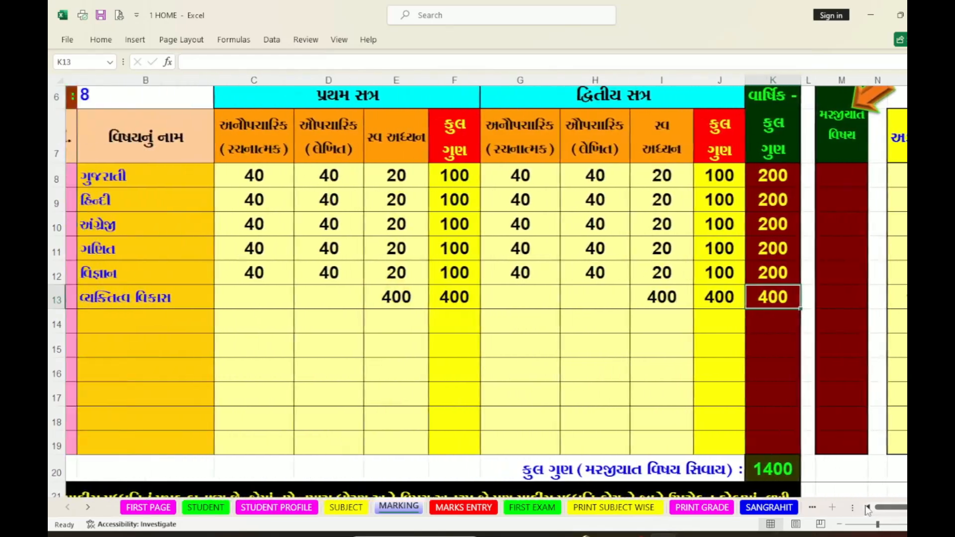
pyautogui.click(185, 275)
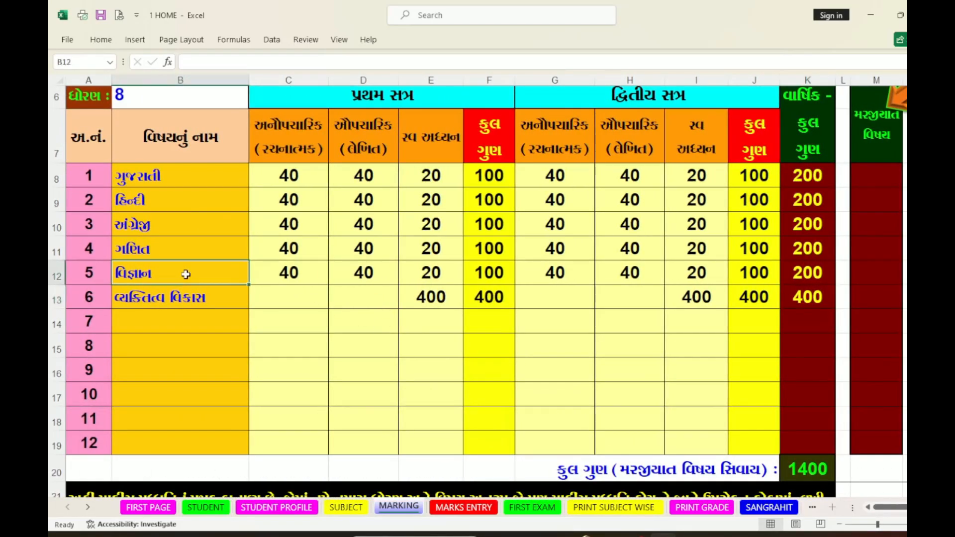
pyautogui.click(227, 225)
pyautogui.press('Right')
pyautogui.press('Right')
pyautogui.press('Right')
pyautogui.press('Right')
pyautogui.press('Right')
pyautogui.press('Right')
pyautogui.press('Right')
pyautogui.press('Right')
pyautogui.press('Right')
pyautogui.press('Right')
pyautogui.press('Right')
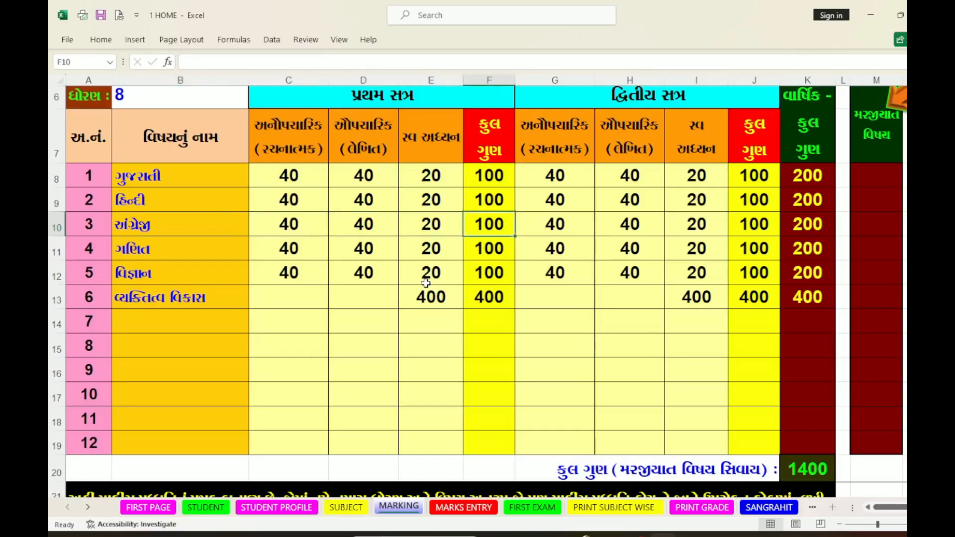
pyautogui.press('Right')
pyautogui.press('Right')
pyautogui.press('Right')
pyautogui.press('Up')
pyautogui.press('Up')
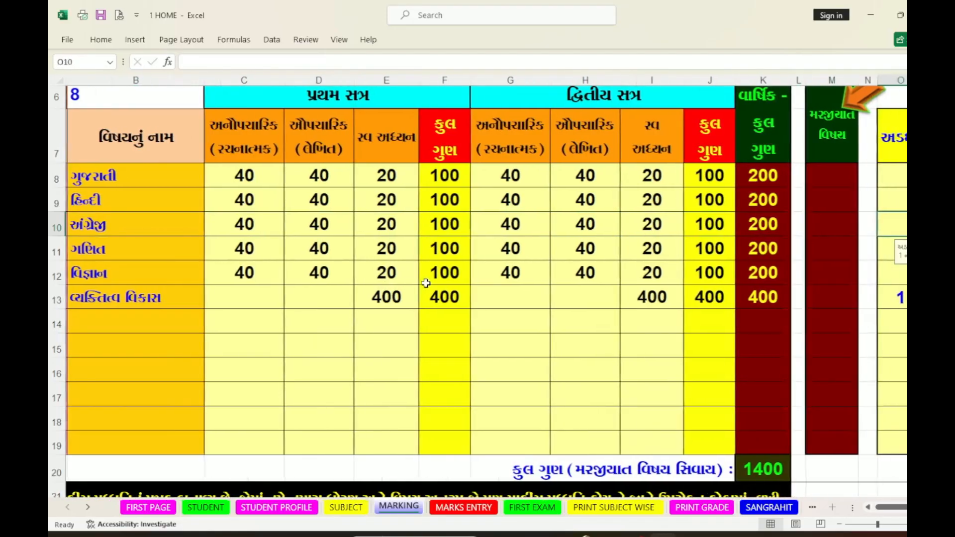
pyautogui.press('Left')
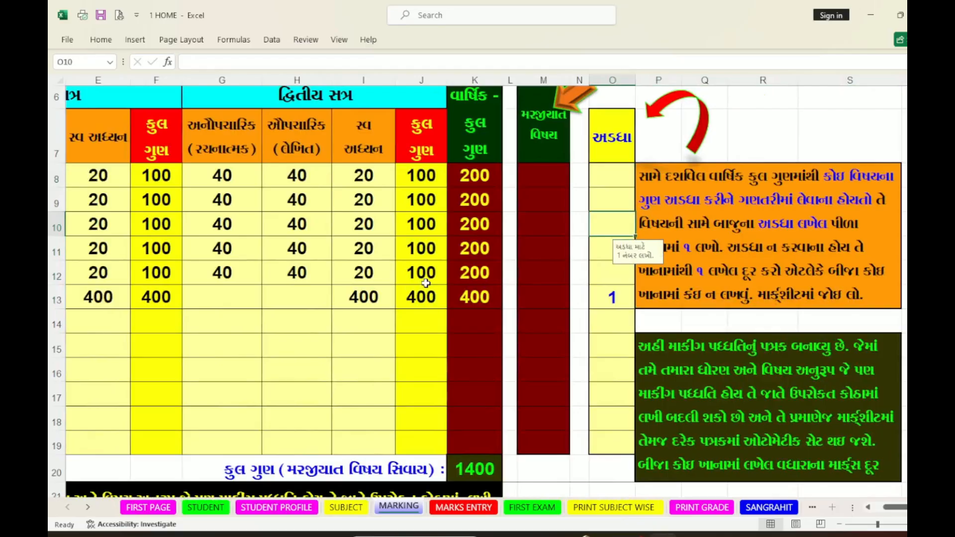
pyautogui.click(551, 218)
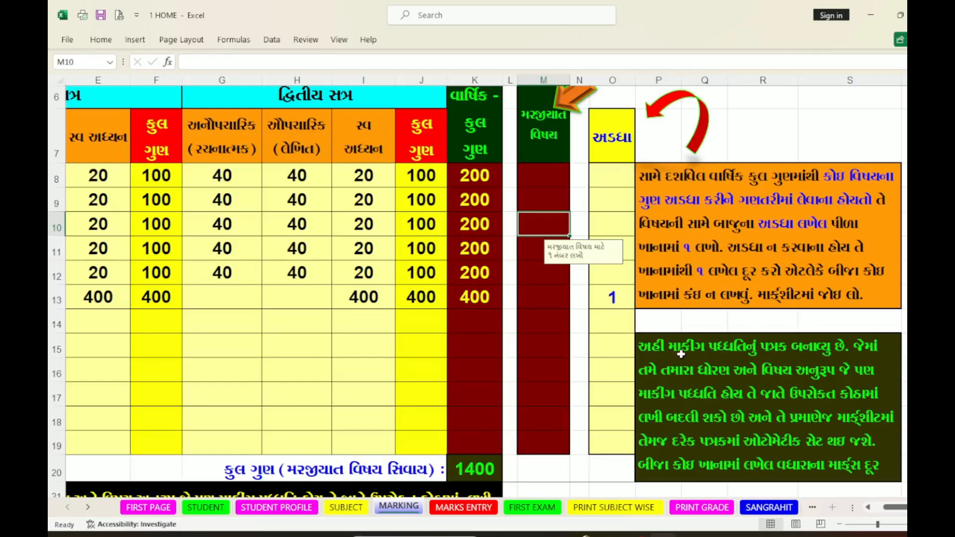
pyautogui.write('1')
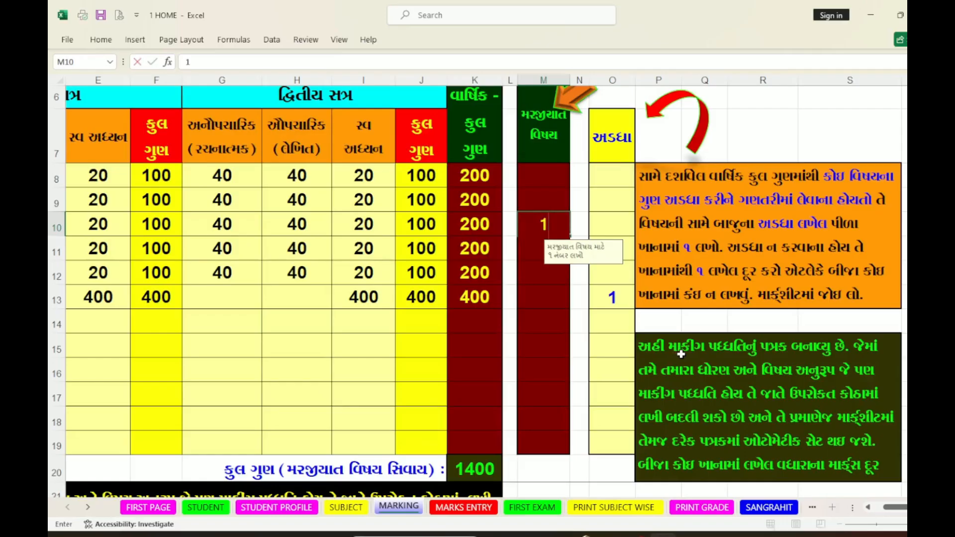
pyautogui.press('Return')
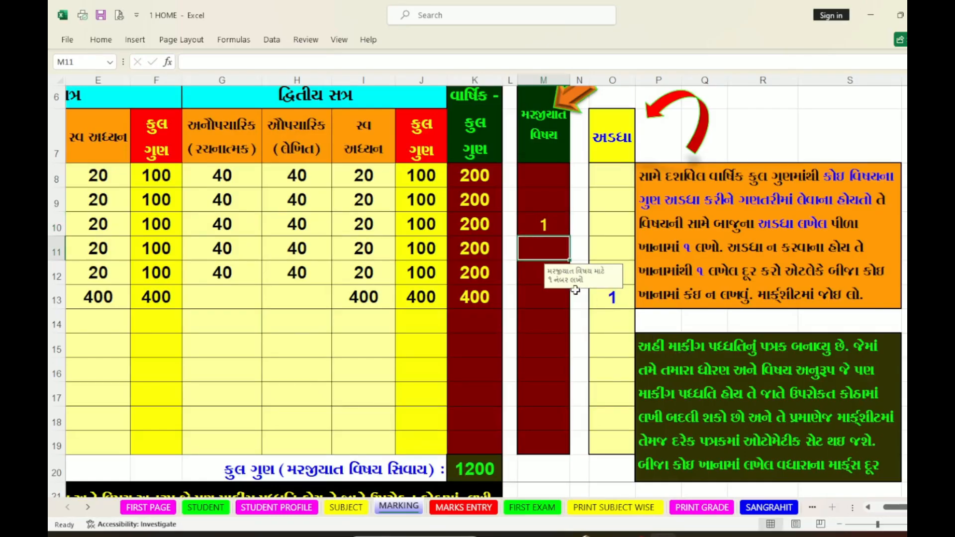
# Step: Compare the annual marks of the optional અંગ્રેજી row with those of the halved વ્યક્તિત્વ વિકાસ row
pyautogui.click(547, 232)
pyautogui.click(490, 229)
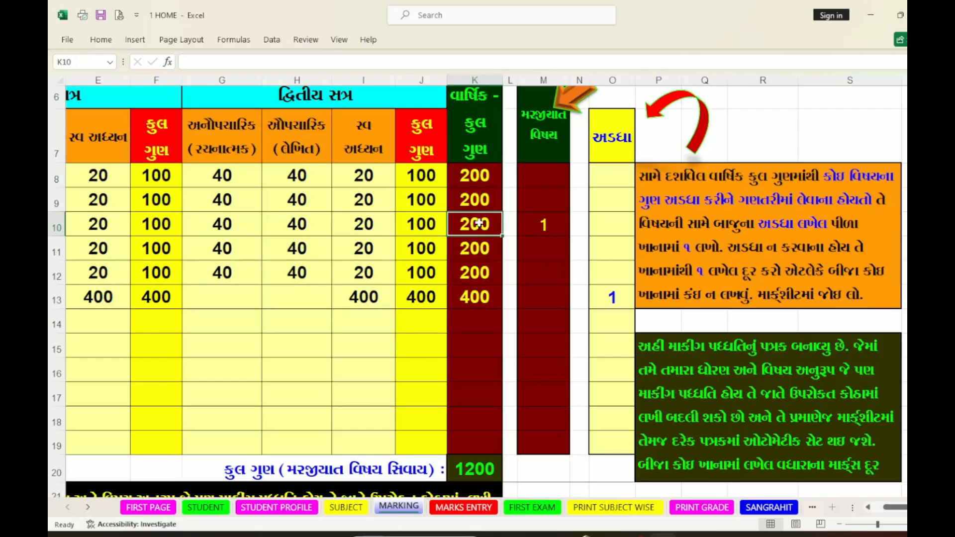
pyautogui.click(469, 238)
pyautogui.click(463, 305)
pyautogui.click(616, 295)
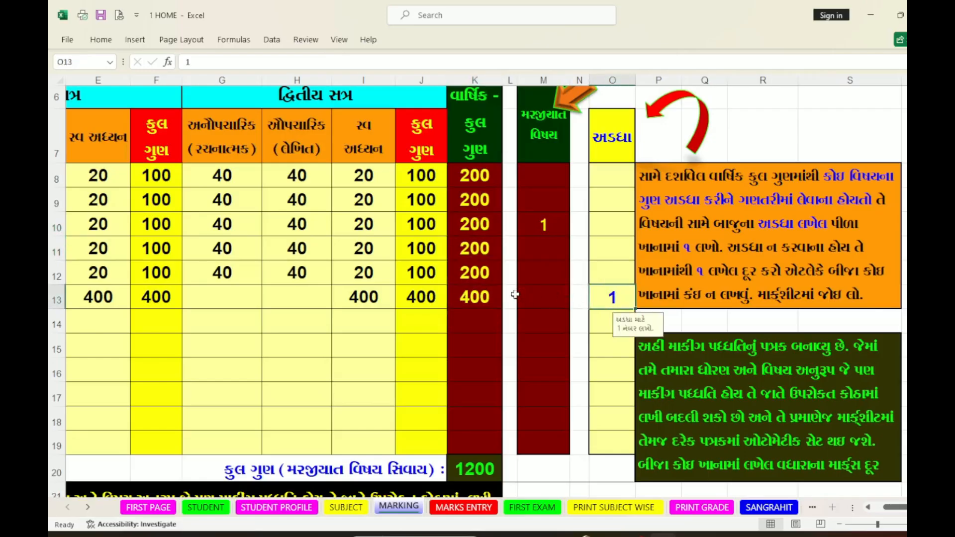
pyautogui.click(483, 296)
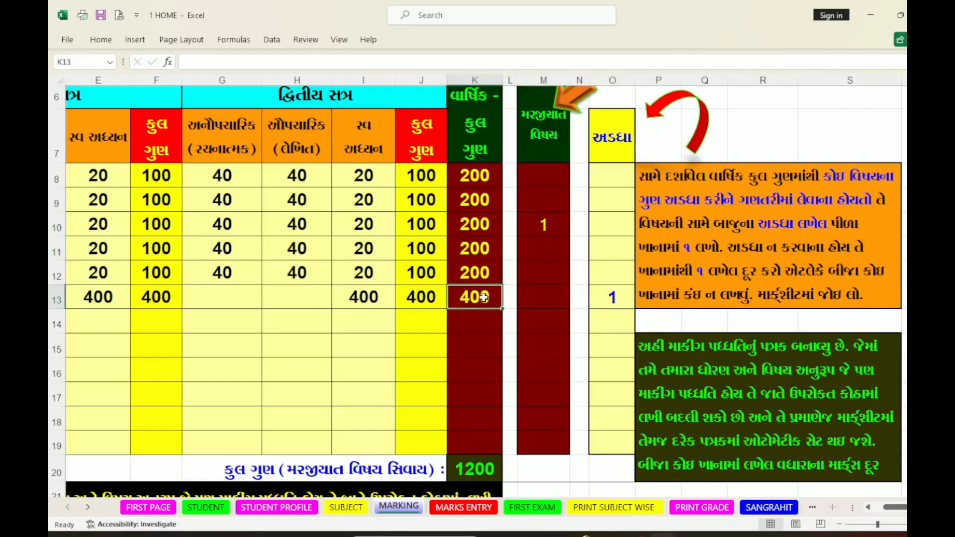
pyautogui.click(868, 507)
pyautogui.scroll(2, 402, 189)
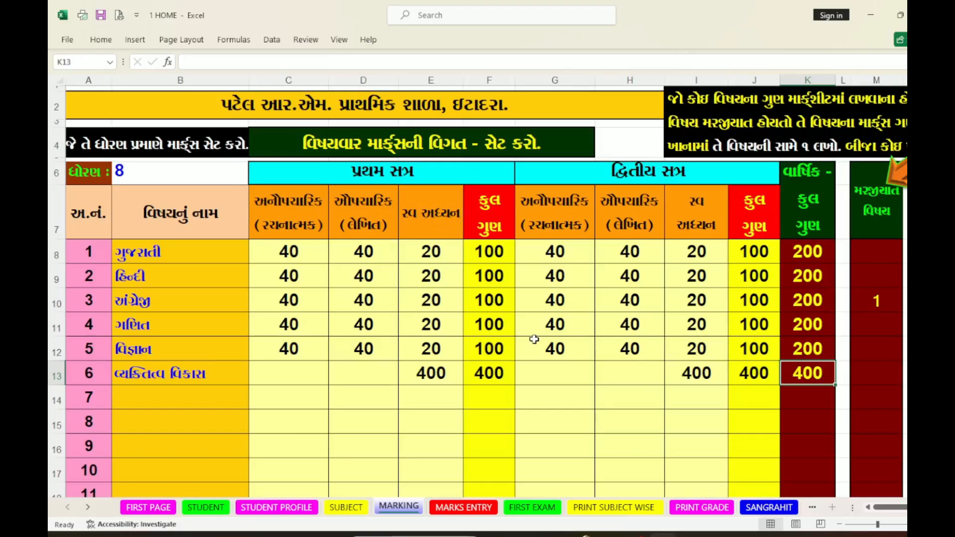
# Step: Add કોમ્પ્યુટર (Computer) as the seventh selected subject by entering code 8 in B13 of the SUBJECT sheet
pyautogui.click(182, 400)
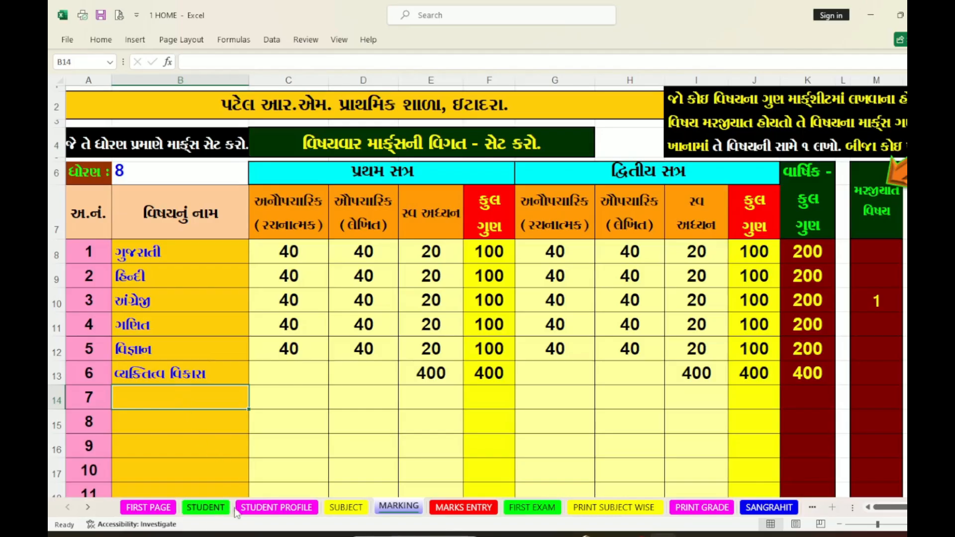
pyautogui.click(346, 507)
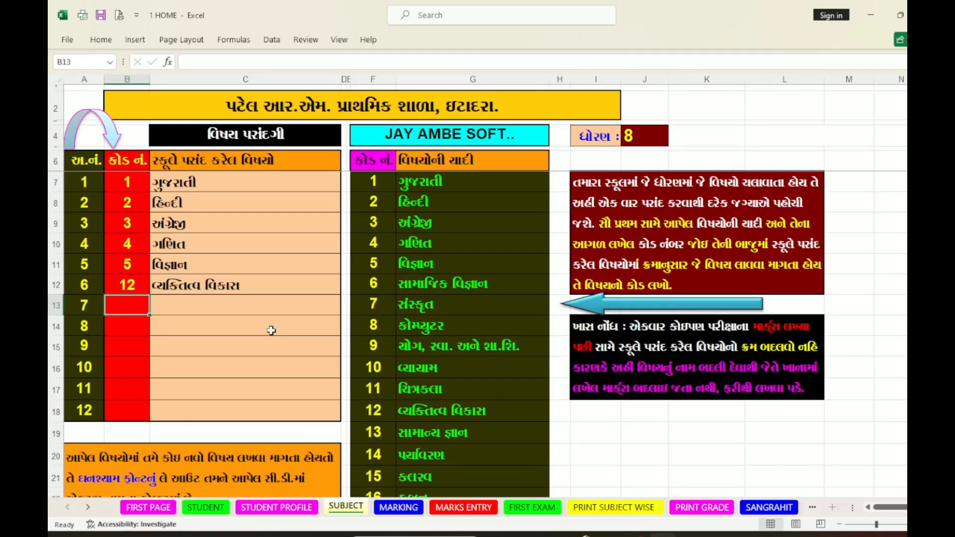
pyautogui.write('8')
pyautogui.press('Return')
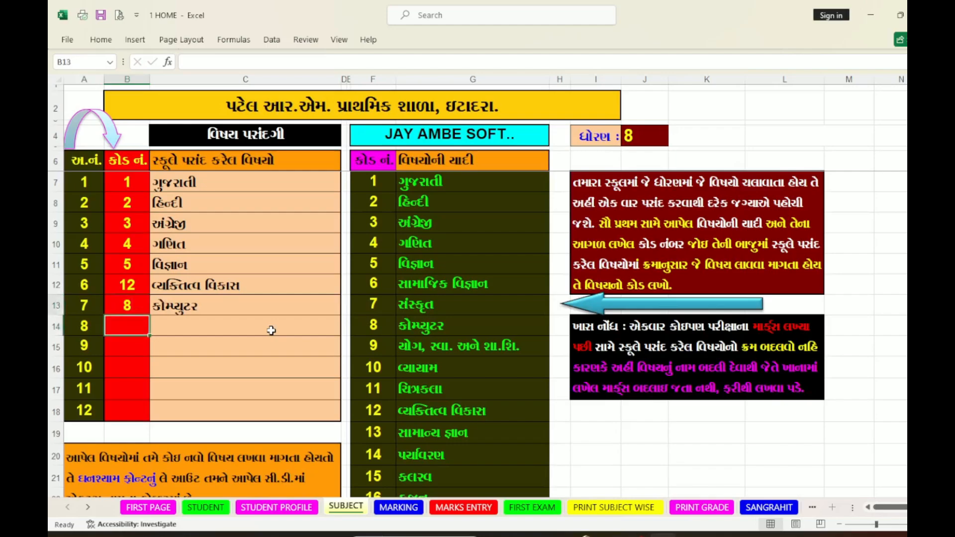
pyautogui.press('Up')
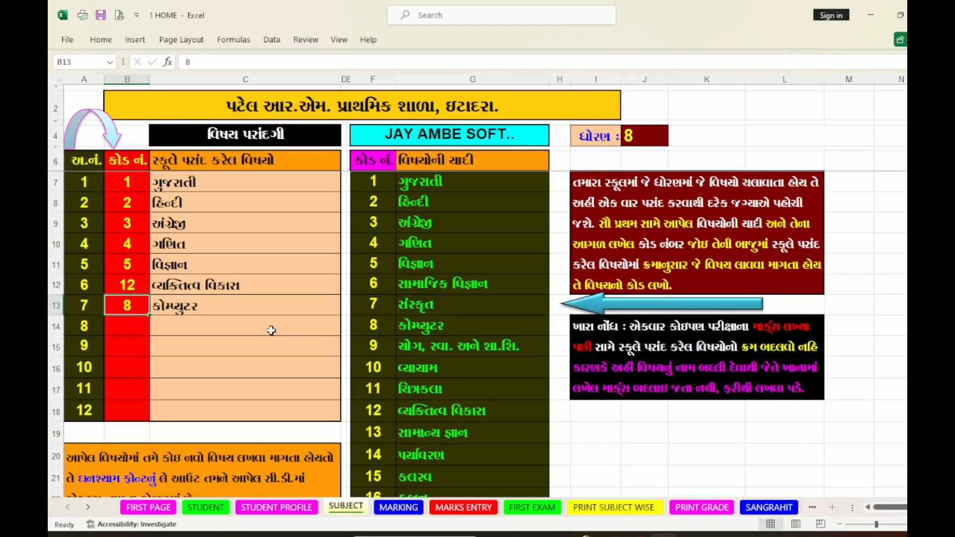
# Step: On the MARKING sheet, enter 50 informal (રચનાત્મક) marks for both terms in the કોમ્પ્યુટર row
pyautogui.click(405, 508)
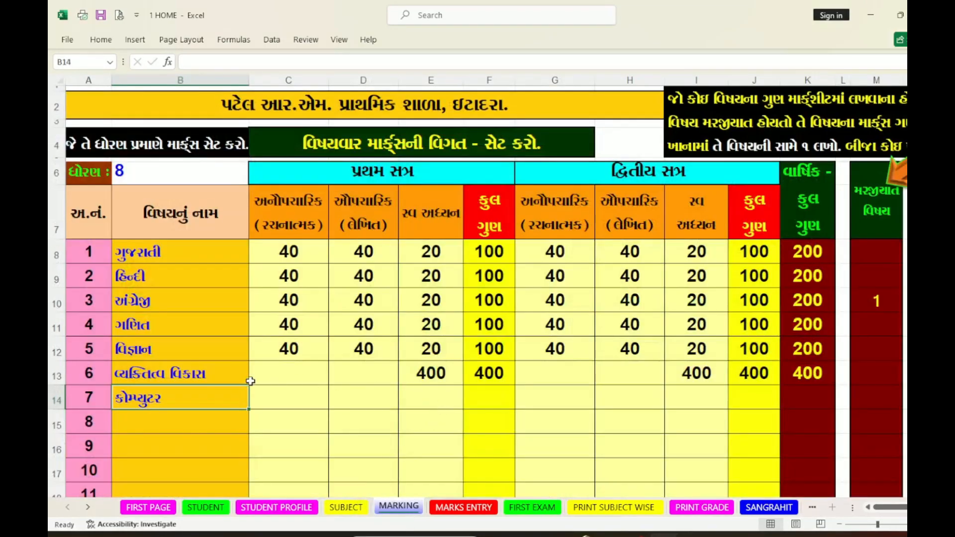
pyautogui.click(436, 393)
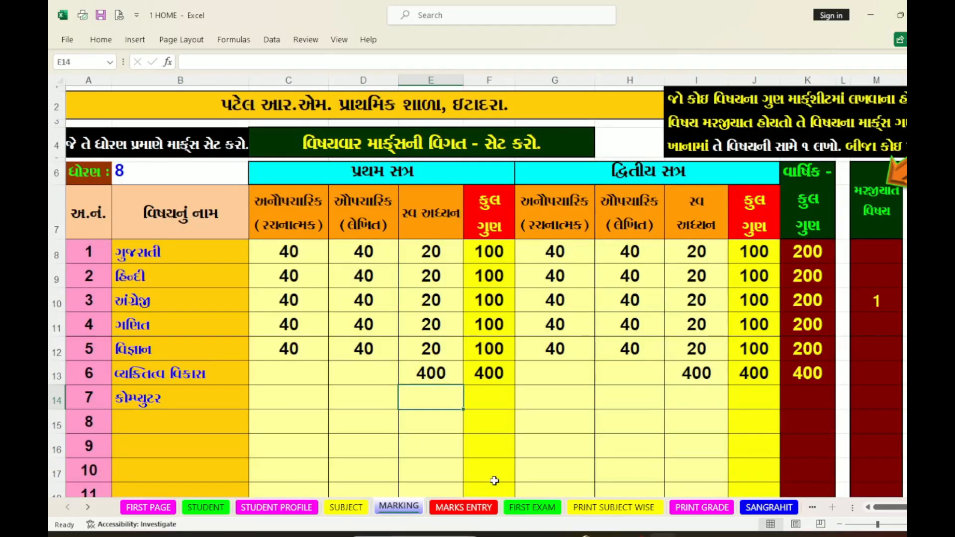
pyautogui.press('Left')
pyautogui.press('Left')
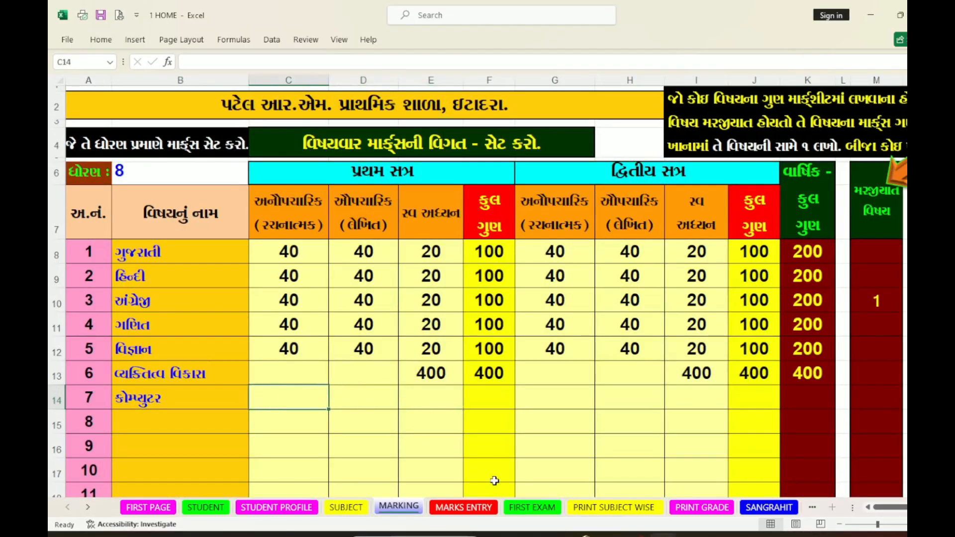
pyautogui.write('50')
pyautogui.press('Right')
pyautogui.press('Right')
pyautogui.press('Right')
pyautogui.press('Right')
pyautogui.press('Right')
pyautogui.press('Right')
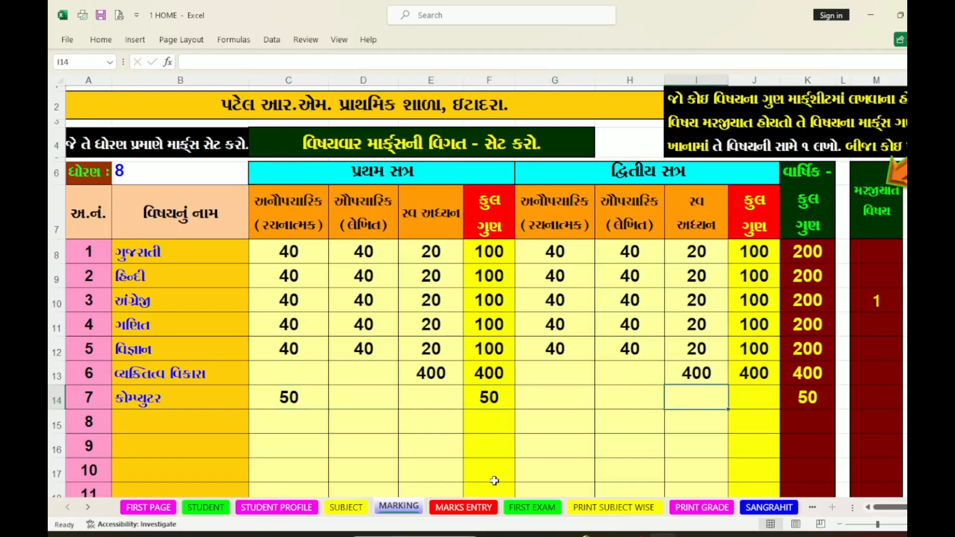
pyautogui.press('Left')
pyautogui.press('Left')
pyautogui.write('50')
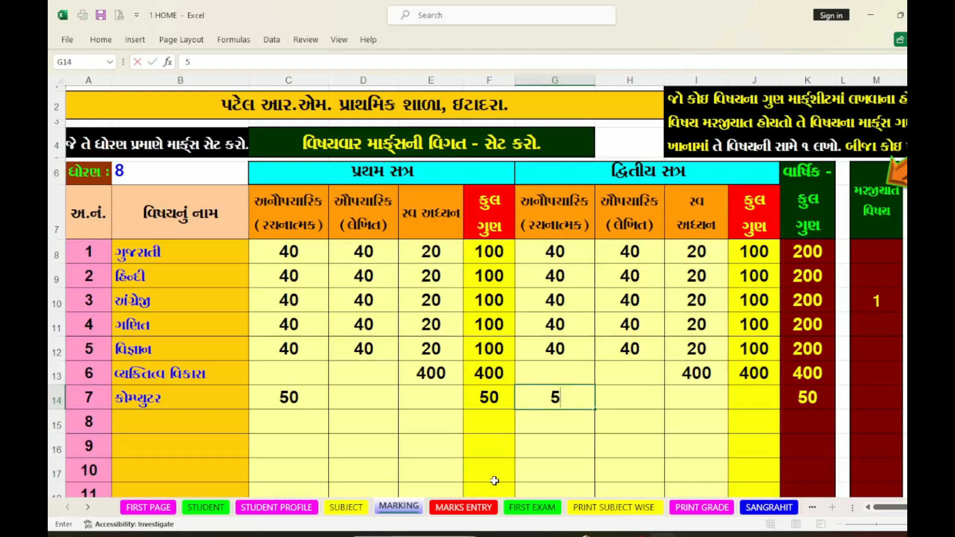
# Step: Clear the first-term informal (રચનાત્મક) marks of કોમ્પ્યુટર in C14
pyautogui.press('Left')
pyautogui.press('Left')
pyautogui.press('Left')
pyautogui.press('Left')
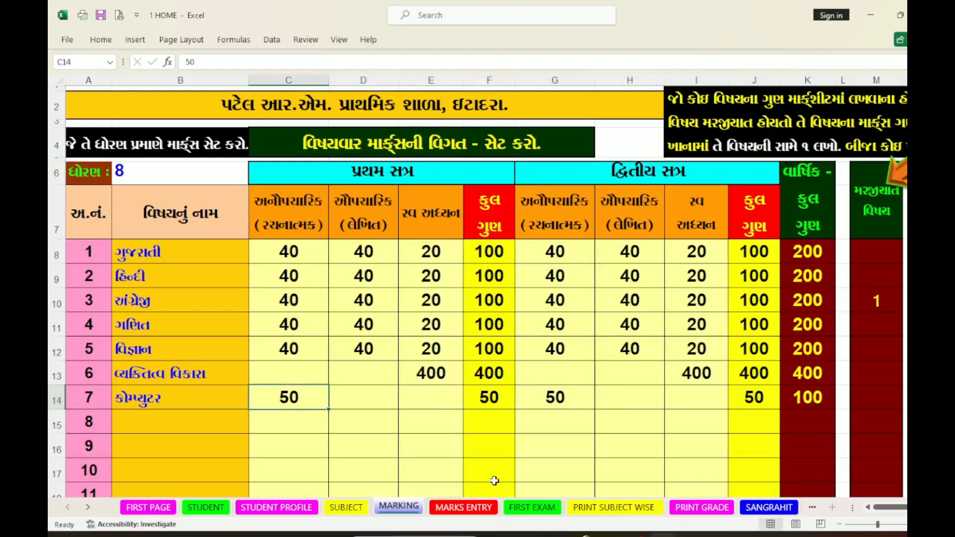
pyautogui.press('Delete')
pyautogui.press('Right')
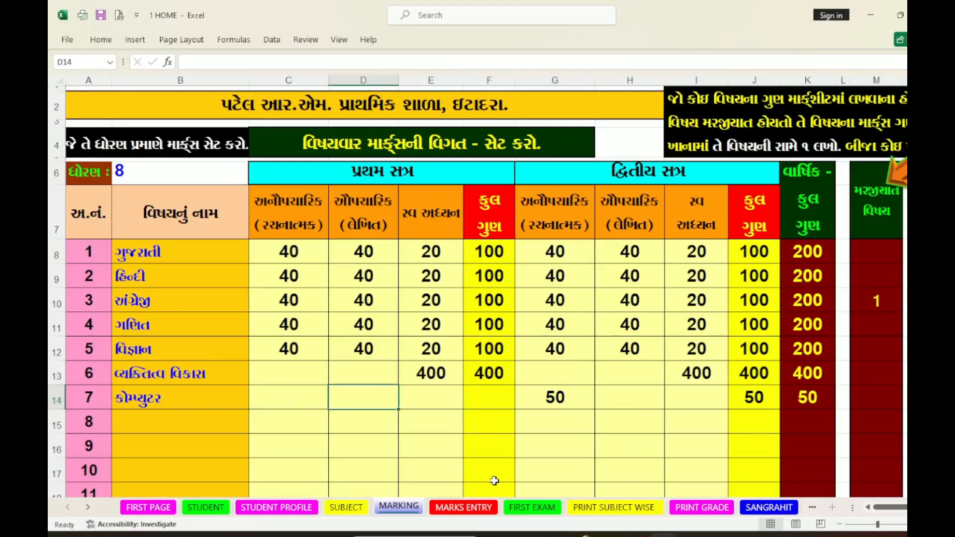
# Step: Enter 50 self-study (સ્વ અધ્યયન) marks for both terms in the કોમ્પ્યુટર row, cells E14 and I14
pyautogui.press('Right')
pyautogui.write('50')
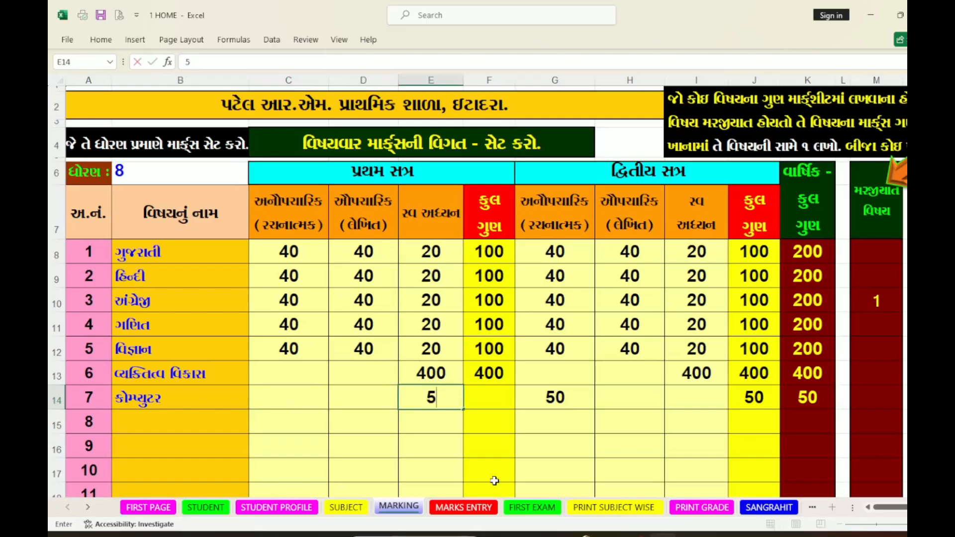
pyautogui.press('Right')
pyautogui.press('Right')
pyautogui.press('Right')
pyautogui.press('Right')
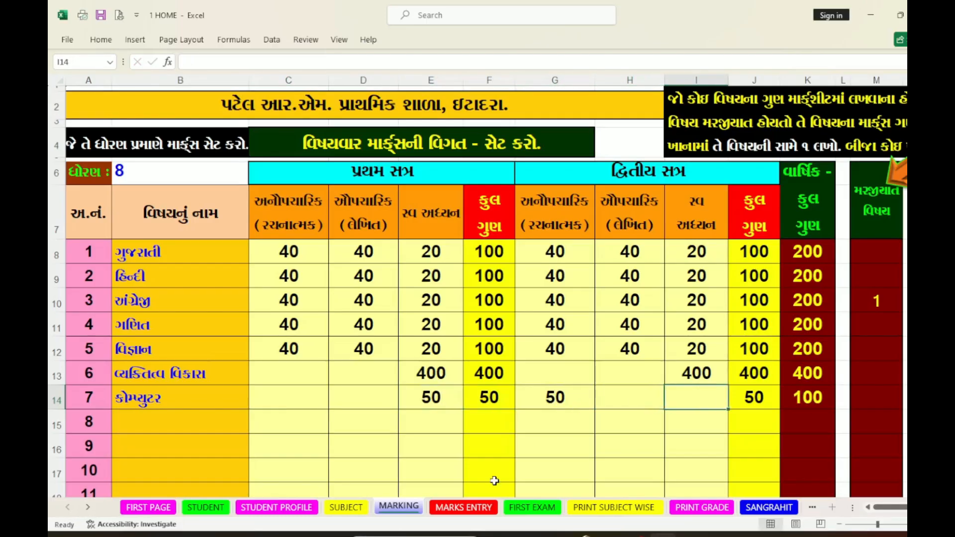
pyautogui.write('50')
# Step: Clear the second-term informal (રચનાત્મક) marks of કોમ્પ્યુટર in G14
pyautogui.press('Left')
pyautogui.press('Left')
pyautogui.press('Delete')
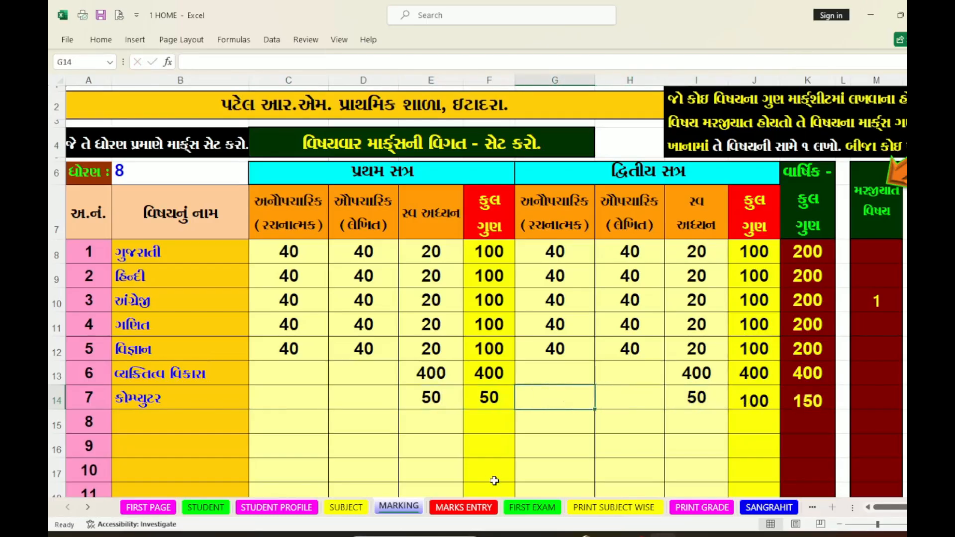
# Step: Set the second-term self-study marks of કોમ્પ્યુટર in I14 to 100
pyautogui.press('Right')
pyautogui.press('Right')
pyautogui.press('Right')
pyautogui.press('Right')
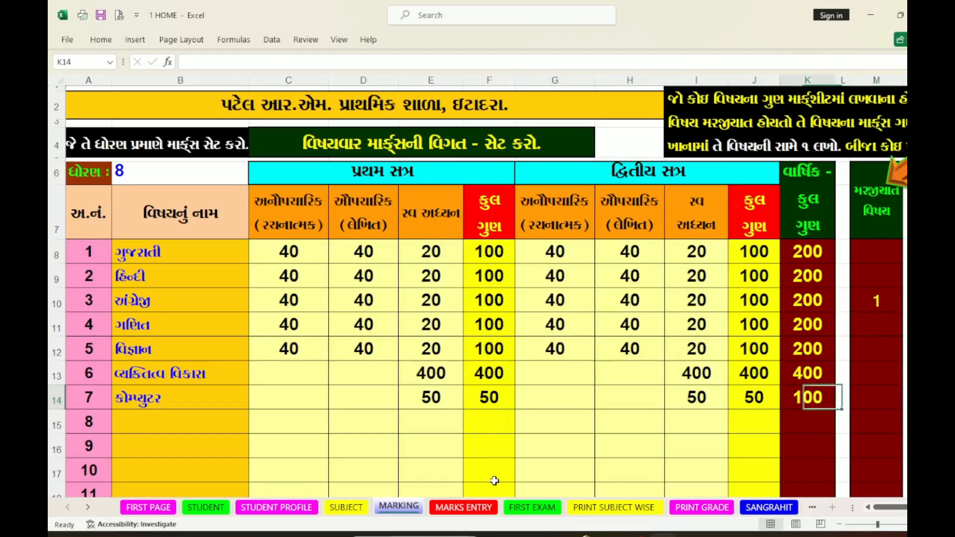
pyautogui.press('Left')
pyautogui.press('Left')
pyautogui.write('100')
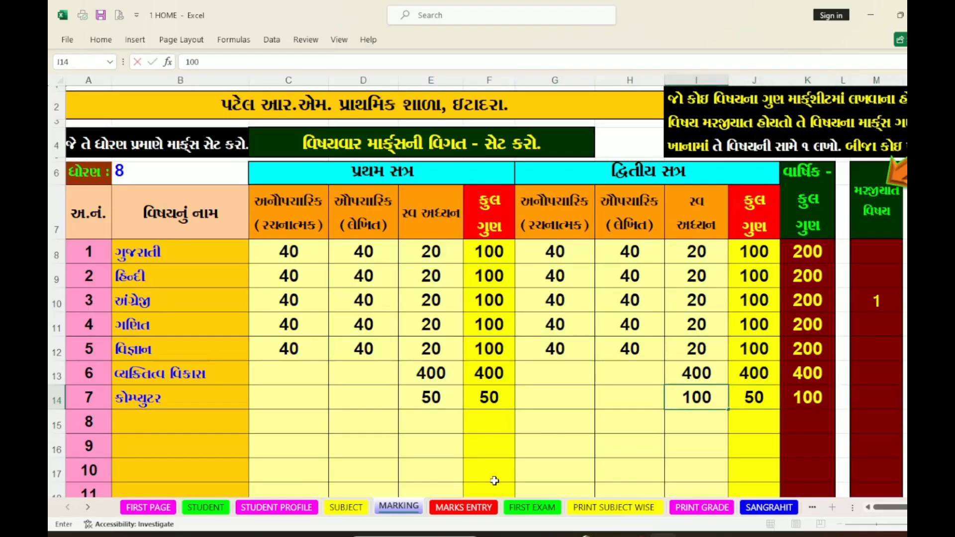
# Step: Clear the first-term self-study marks of કોમ્પ્યુટર in E14
pyautogui.press('Left')
pyautogui.press('Left')
pyautogui.press('Left')
pyautogui.press('Left')
pyautogui.press('Delete')
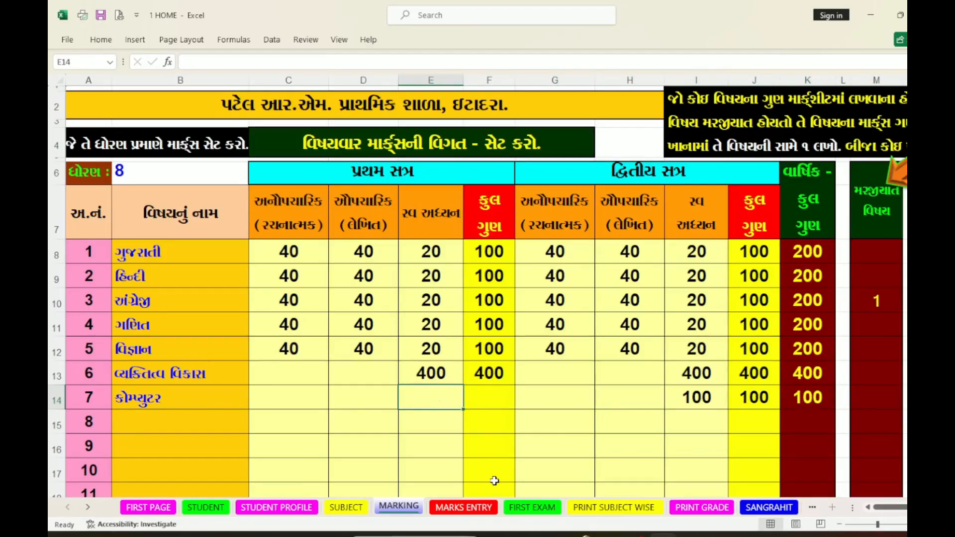
# Step: Review the કોમ્પ્યુટર row across both terms, its annual total, and the optional (મરજીયાત) and halved (અડધા) columns
pyautogui.press('Right')
pyautogui.press('Right')
pyautogui.press('Right')
pyautogui.press('Right')
pyautogui.press('Right')
pyautogui.press('Right')
pyautogui.press('Right')
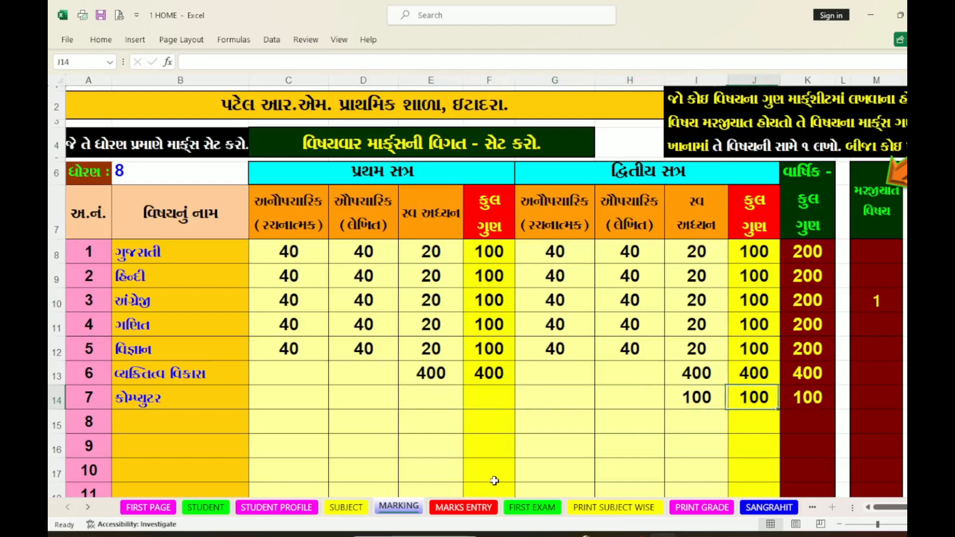
pyautogui.press('Right')
pyautogui.press('Right')
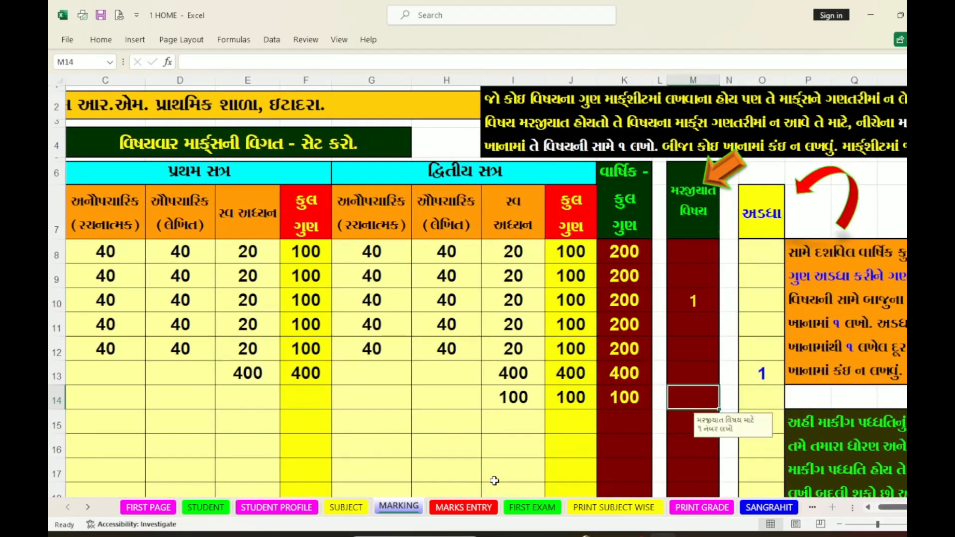
pyautogui.press('Left')
pyautogui.press('Left')
pyautogui.press('Left')
pyautogui.press('Left')
pyautogui.press('Left')
pyautogui.press('Left')
pyautogui.press('Left')
pyautogui.press('Left')
pyautogui.press('Left')
pyautogui.press('Left')
pyautogui.press('Left')
pyautogui.press('Left')
pyautogui.press('Left')
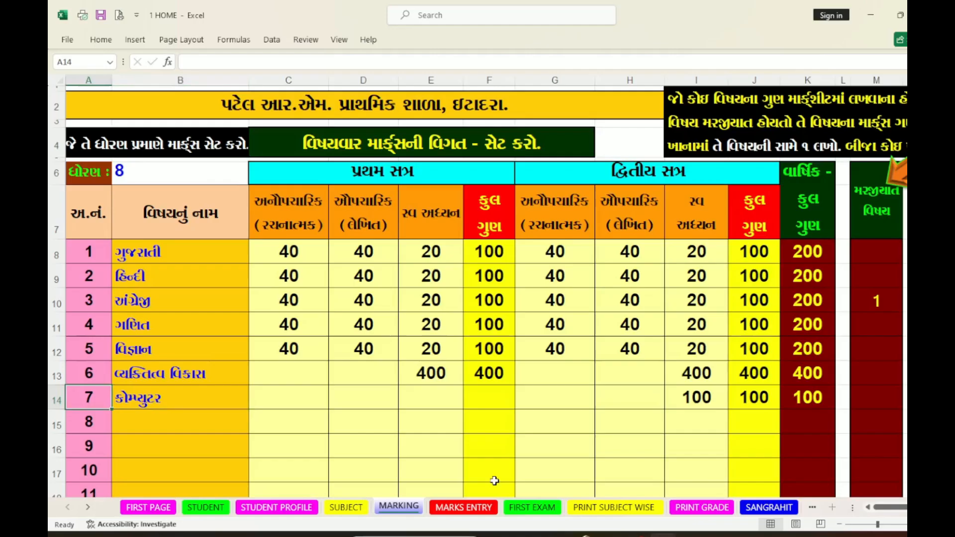
pyautogui.press('Right')
pyautogui.press('Right')
pyautogui.press('Right')
pyautogui.press('Right')
pyautogui.press('Right')
pyautogui.press('Right')
pyautogui.press('Right')
pyautogui.press('Right')
pyautogui.press('Right')
pyautogui.press('Right')
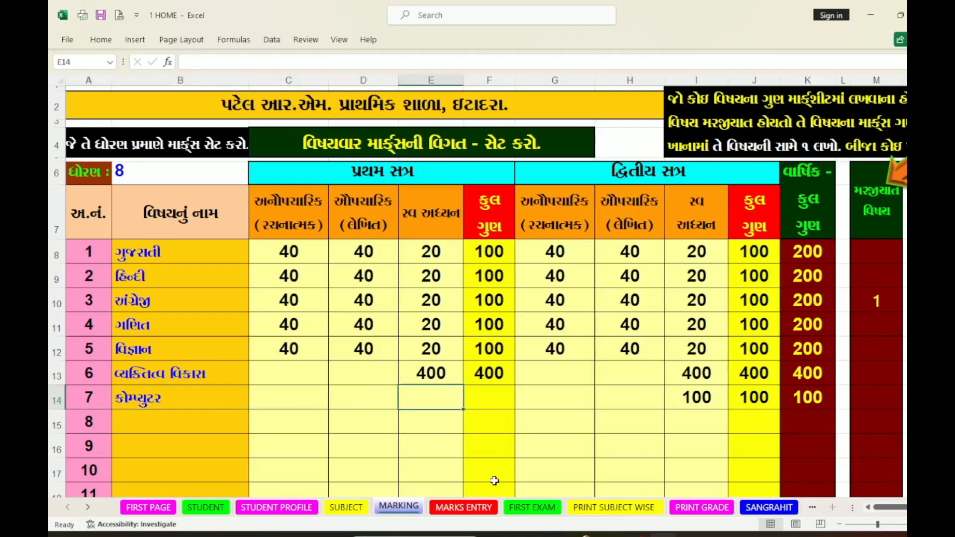
pyautogui.press('Right')
pyautogui.press('Right')
pyautogui.press('Right')
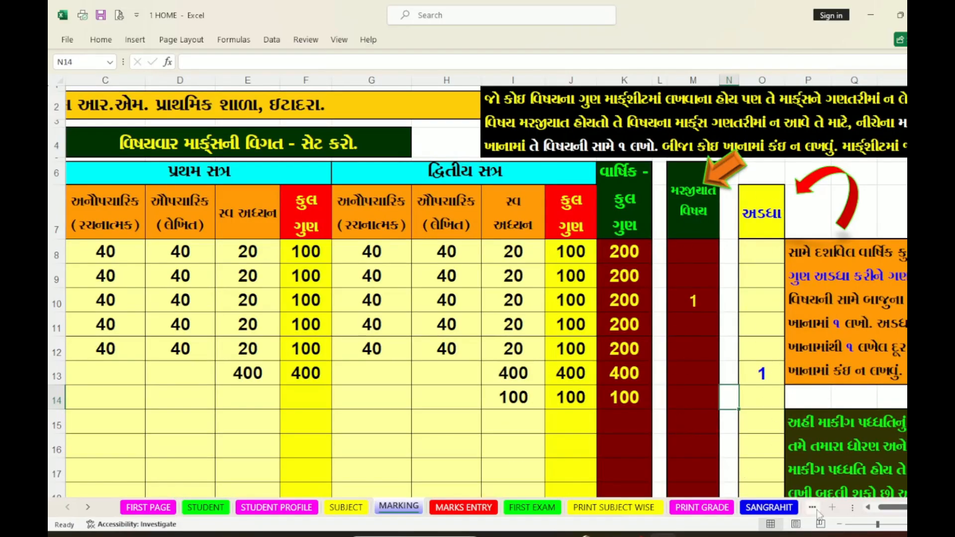
pyautogui.click(868, 508)
pyautogui.click(868, 508)
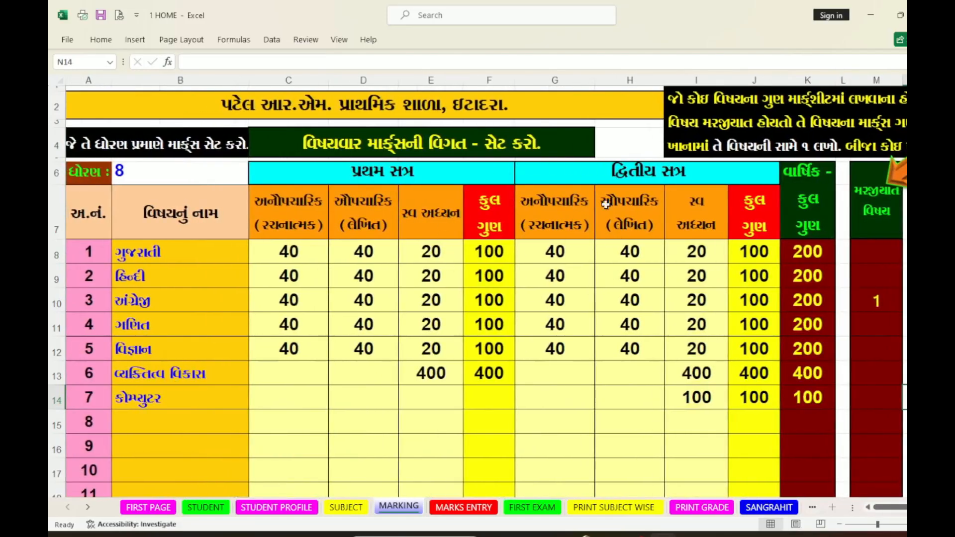